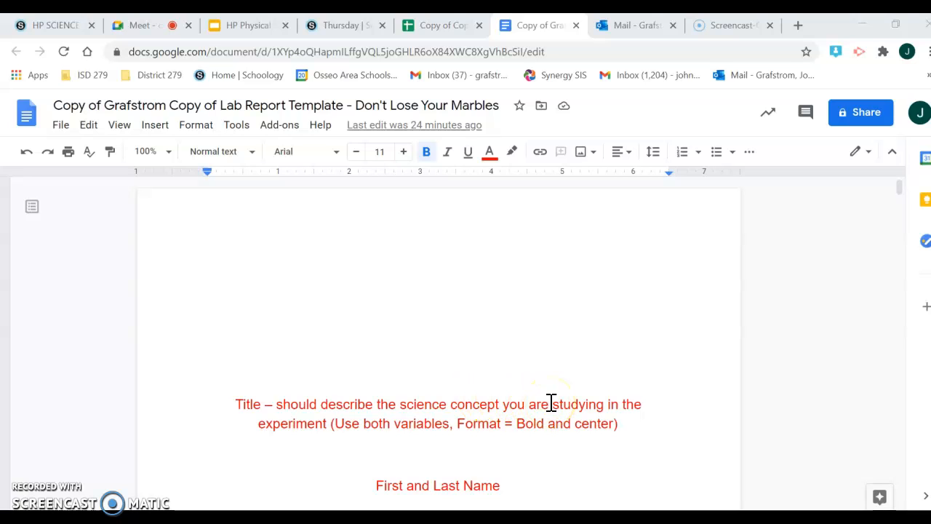
- Review the lab report template from the title page through the procedure and both question sections to the Data section
scroll(533, 391, down, 2)
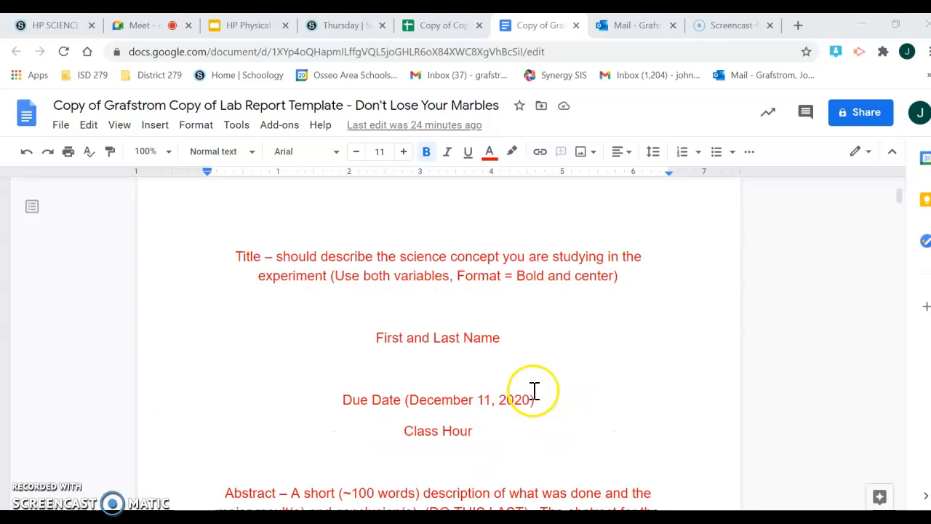
scroll(550, 354, down, 1)
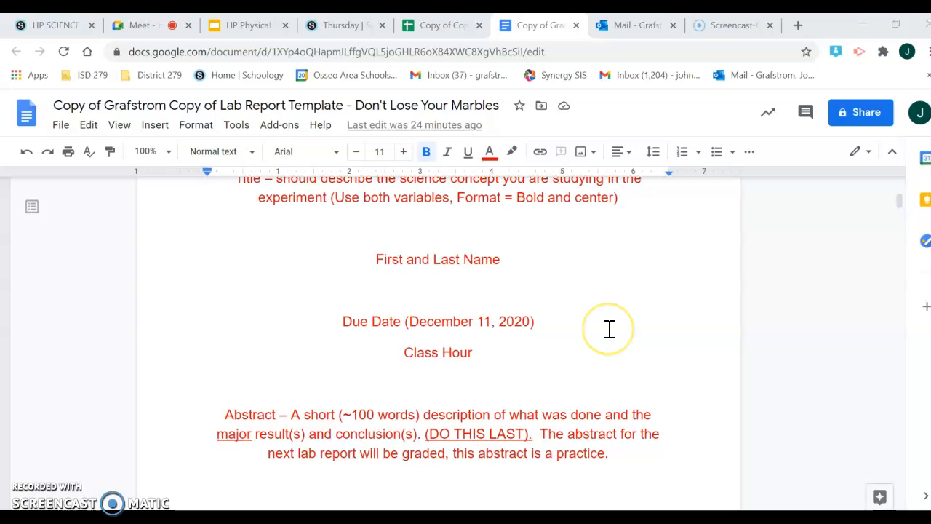
scroll(610, 329, down, 2)
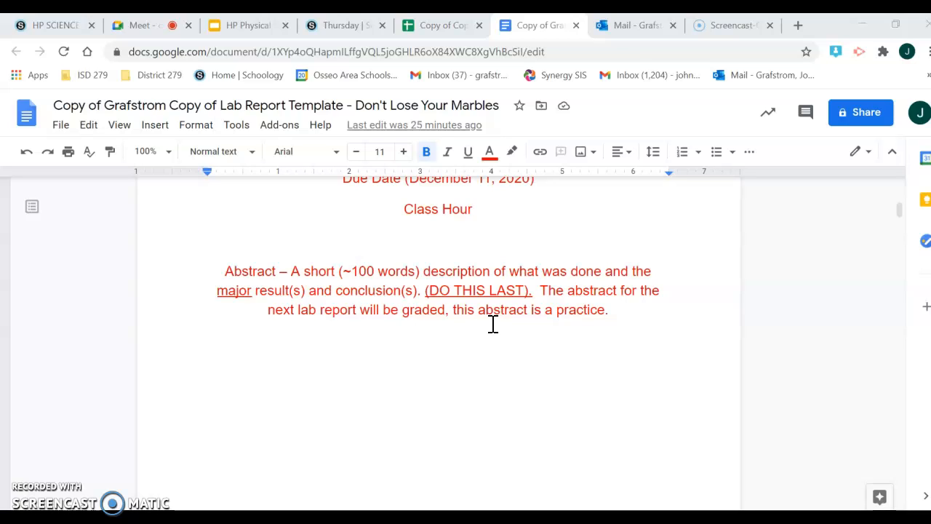
scroll(700, 371, down, 5)
scroll(700, 364, down, 12)
scroll(701, 361, up, 5)
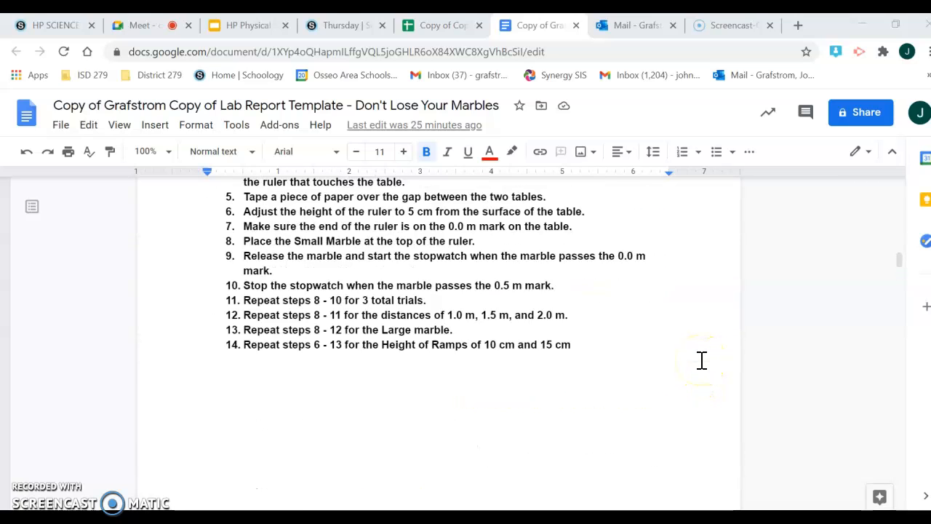
scroll(701, 360, up, 6)
scroll(702, 361, down, 6)
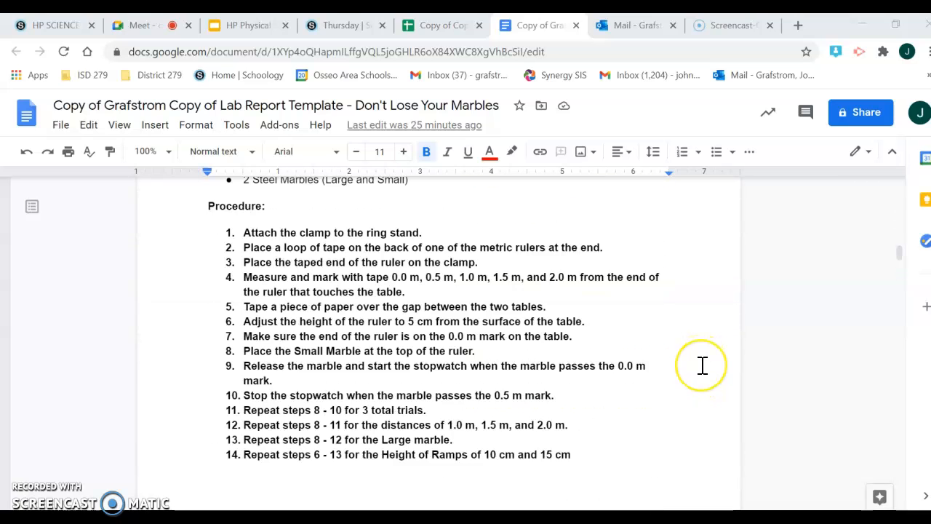
scroll(702, 365, down, 6)
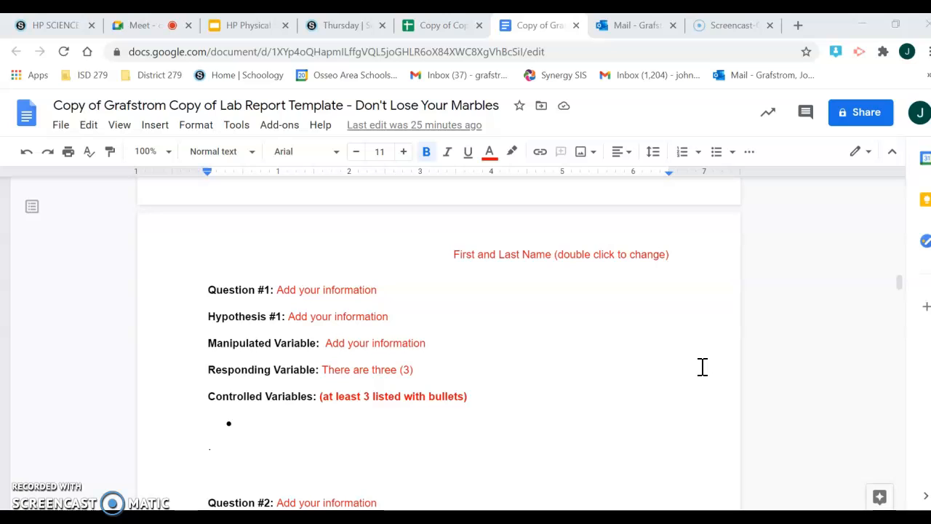
scroll(702, 366, down, 3)
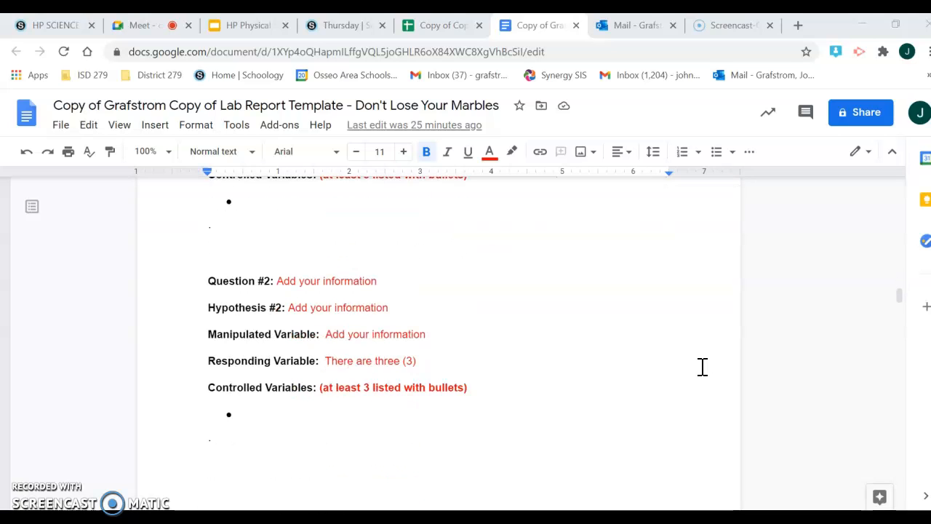
scroll(703, 367, down, 6)
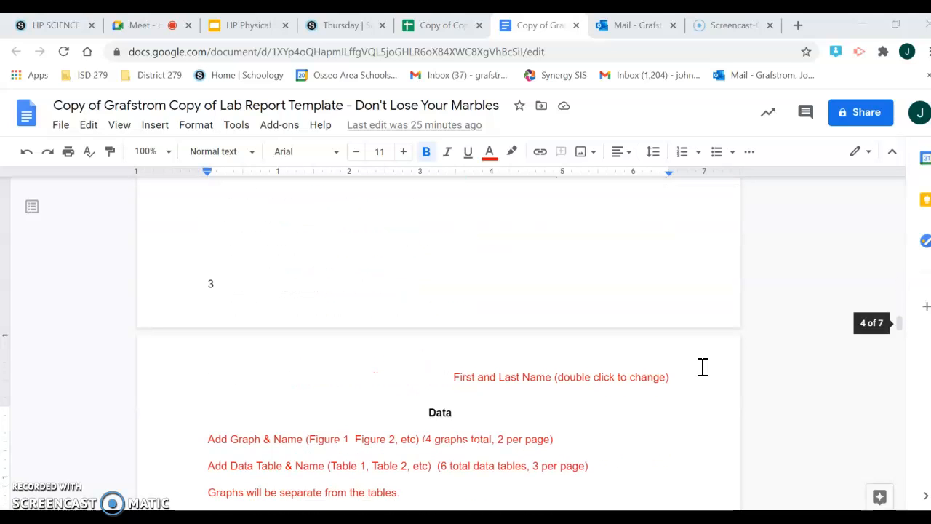
scroll(703, 367, down, 3)
scroll(702, 366, up, 1)
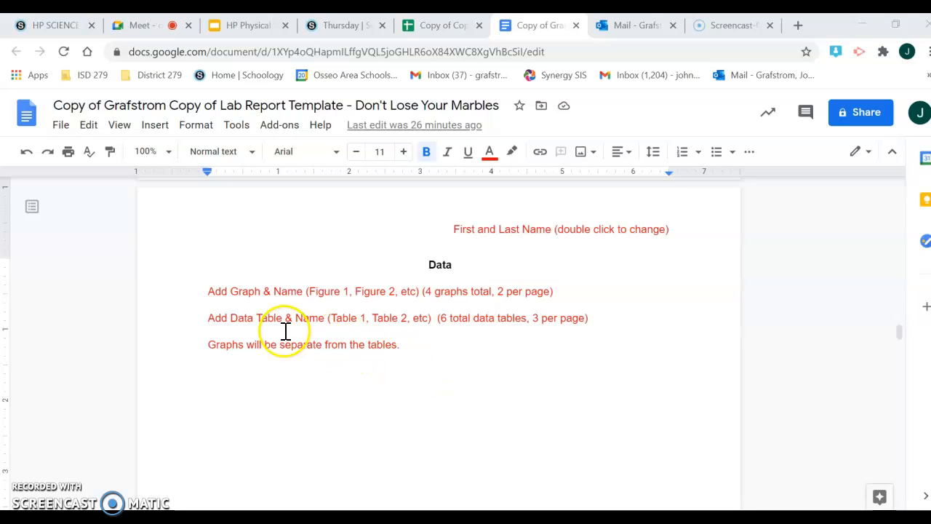
- Replace the red placeholder instructions under the Data heading with the caption "Figure 1" in black text, leaving an empty line below
drag(194, 291, 599, 347)
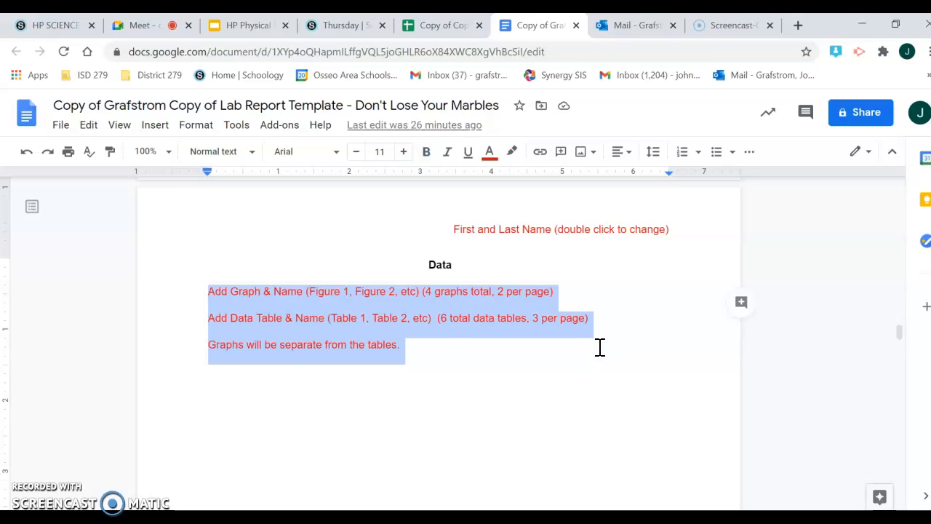
key(Delete)
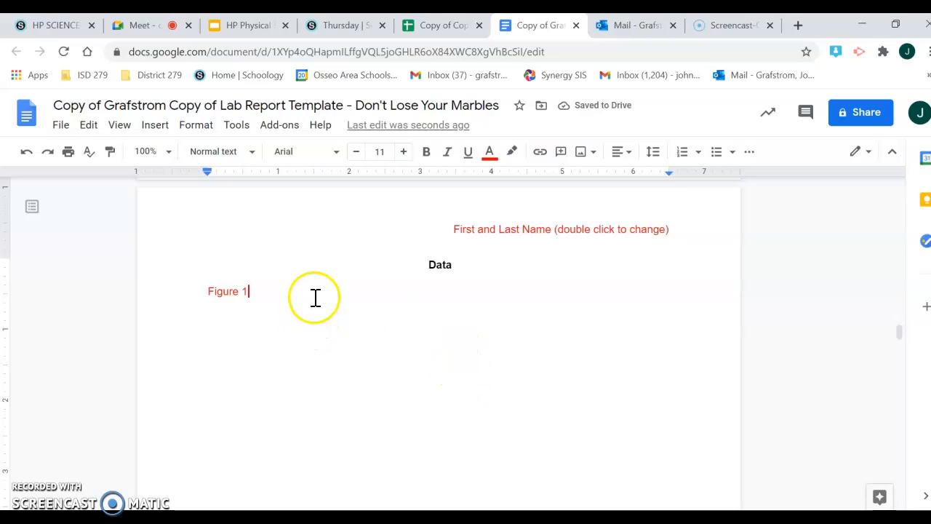
click(261, 290)
drag(261, 290, 208, 291)
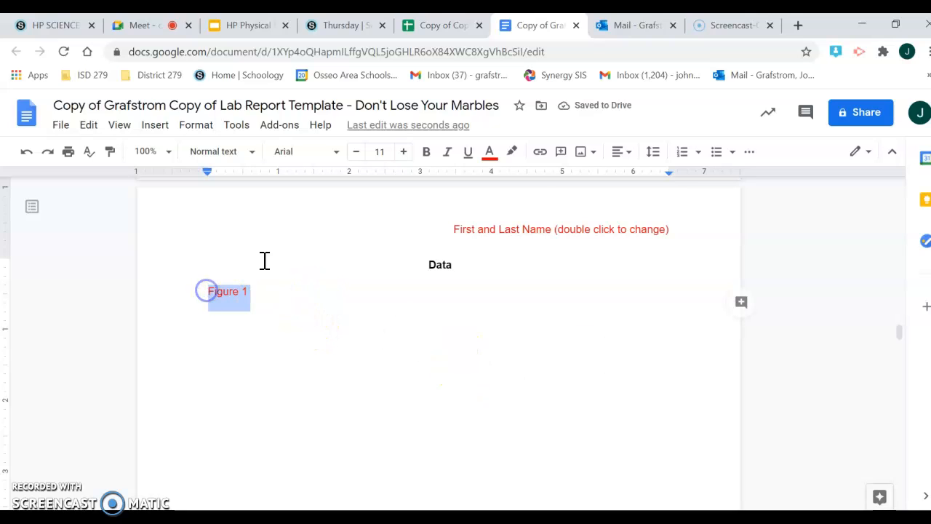
click(490, 154)
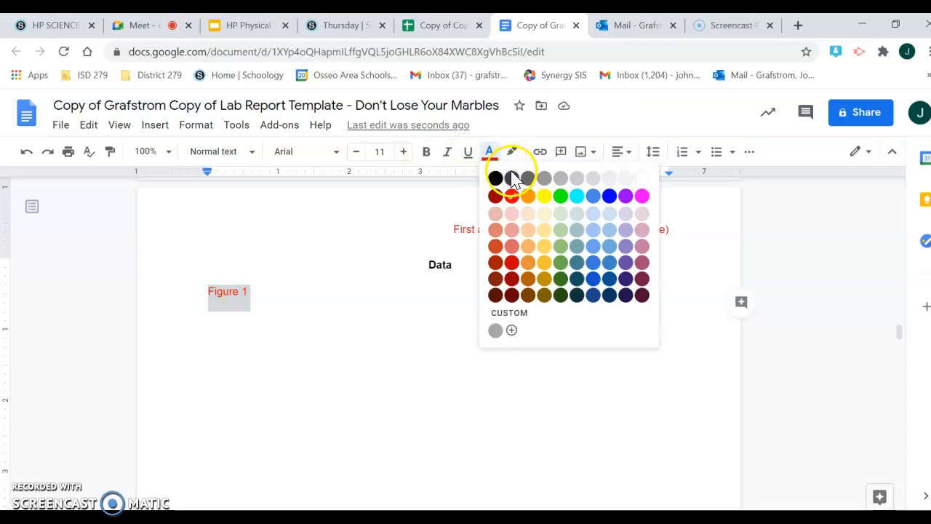
click(495, 179)
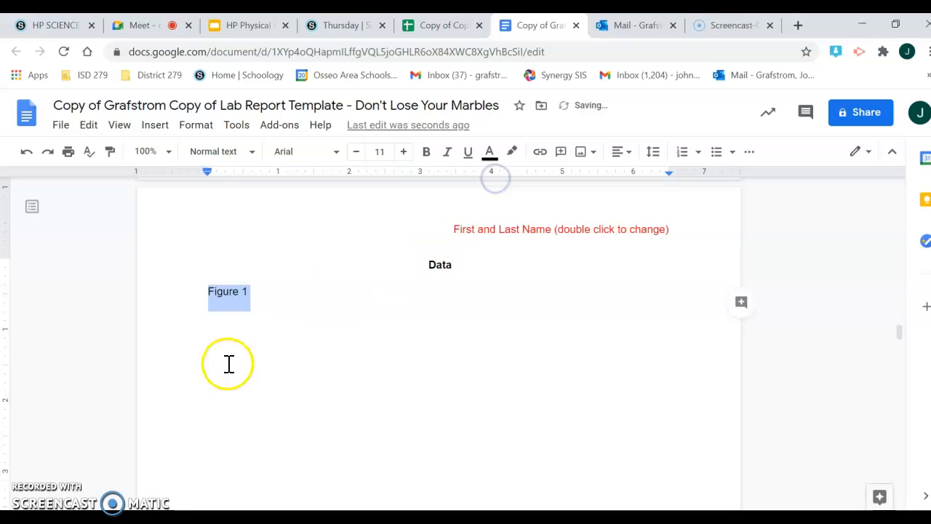
click(271, 302)
key(Down)
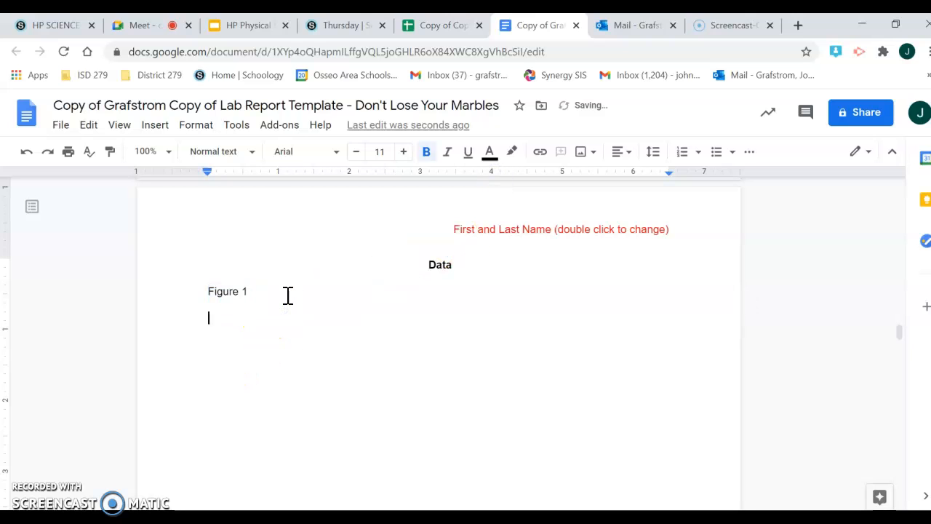
- Switch to the marbles data spreadsheet in Google Sheets and copy the chart "The effect of ramp Height on Average Speed"
click(452, 27)
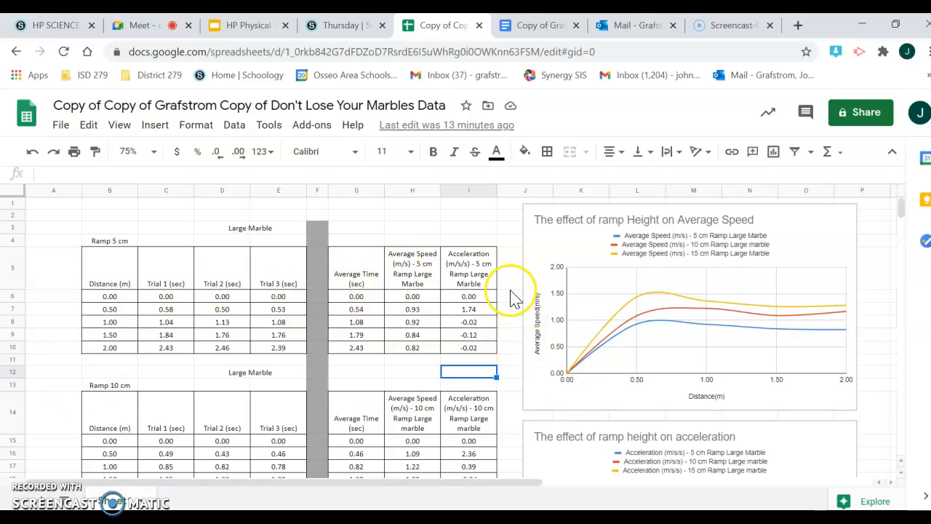
scroll(429, 303, down, 10)
scroll(425, 304, up, 10)
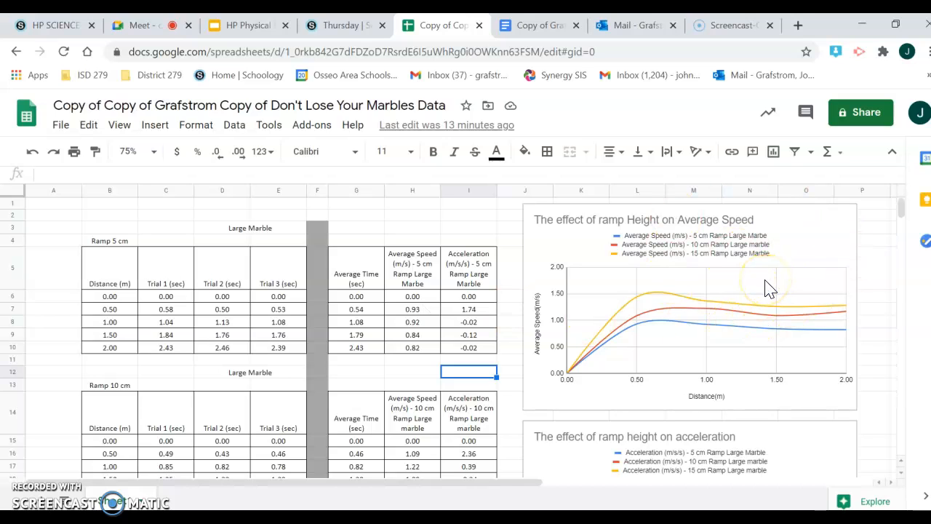
click(824, 245)
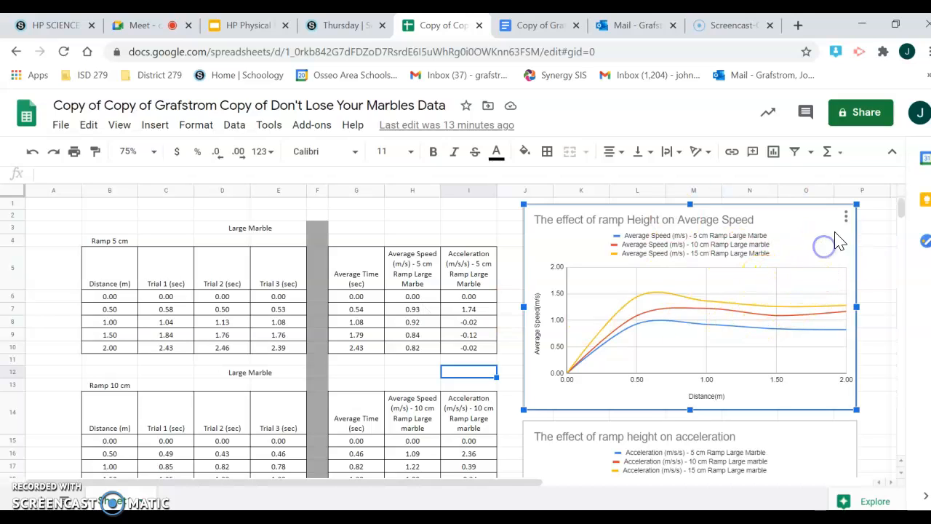
click(847, 219)
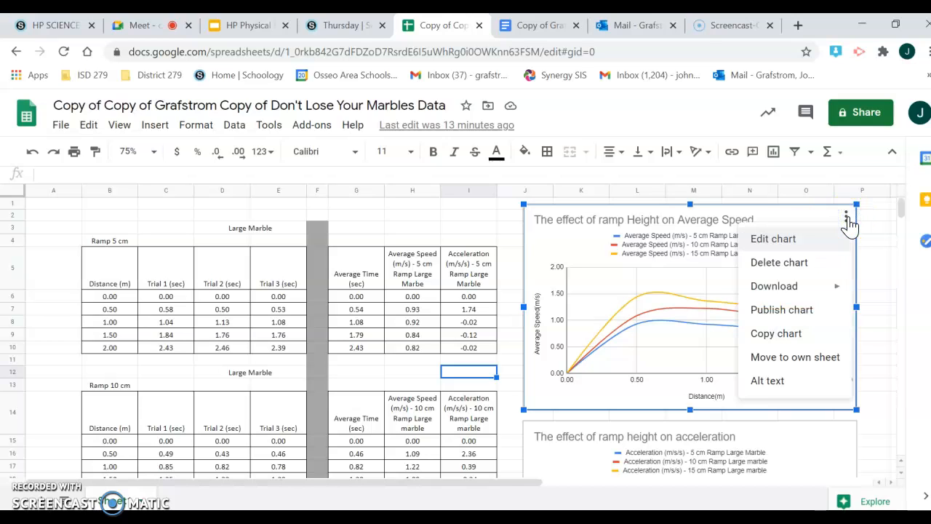
click(793, 333)
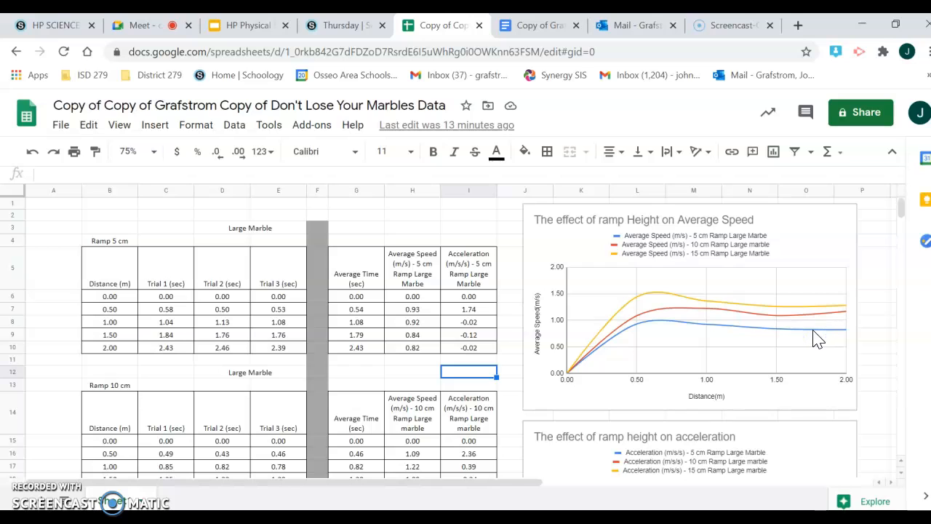
- Return to the lab report in Google Docs and paste the average speed chart unlinked below the Figure 1 caption
click(542, 32)
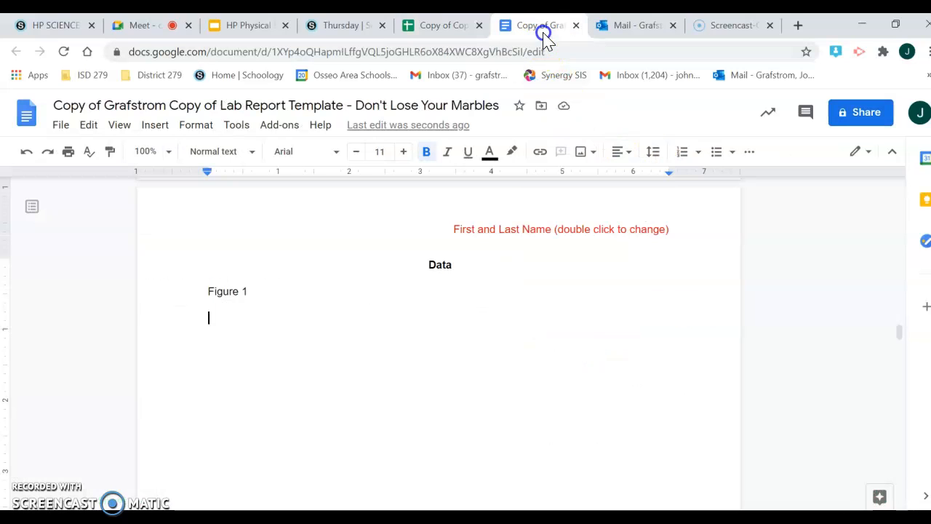
click(90, 128)
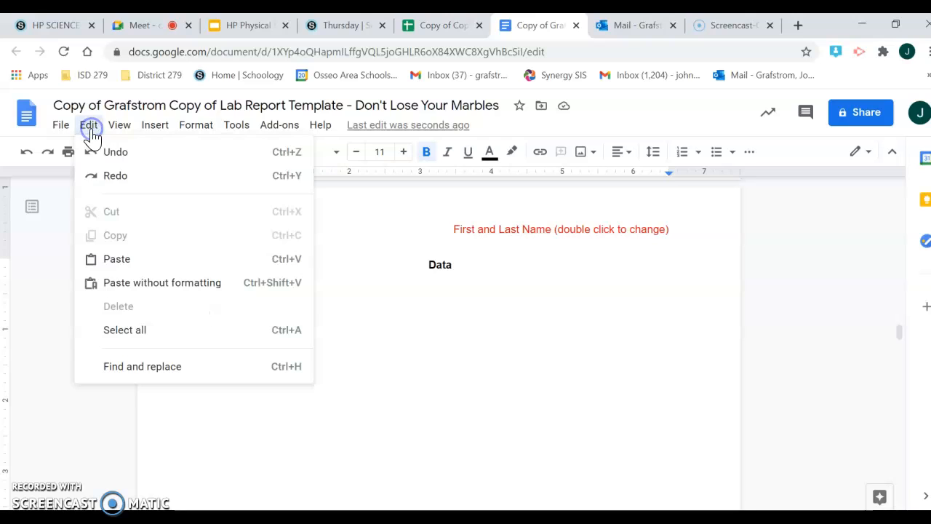
click(122, 255)
click(343, 328)
click(550, 367)
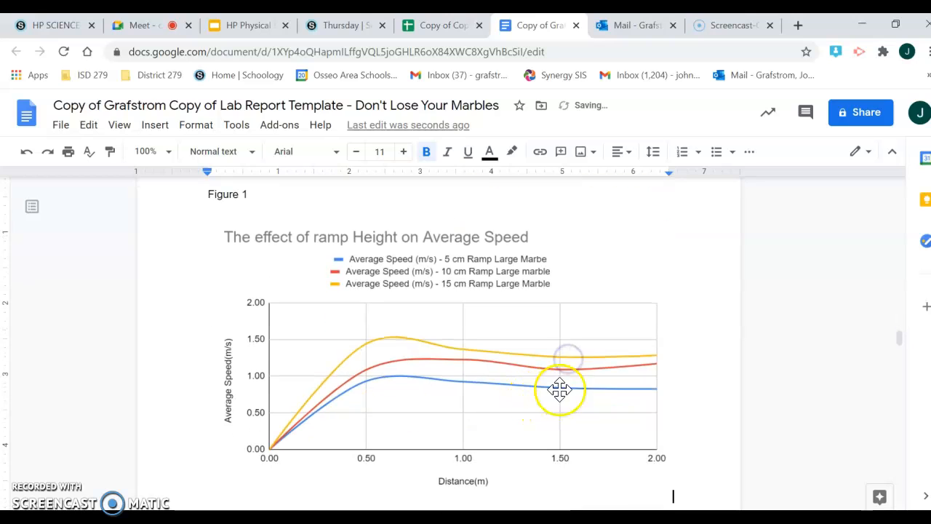
- Add the caption "Figure 2" beneath the average speed chart, followed by a new line
scroll(683, 364, up, 2)
scroll(683, 364, down, 3)
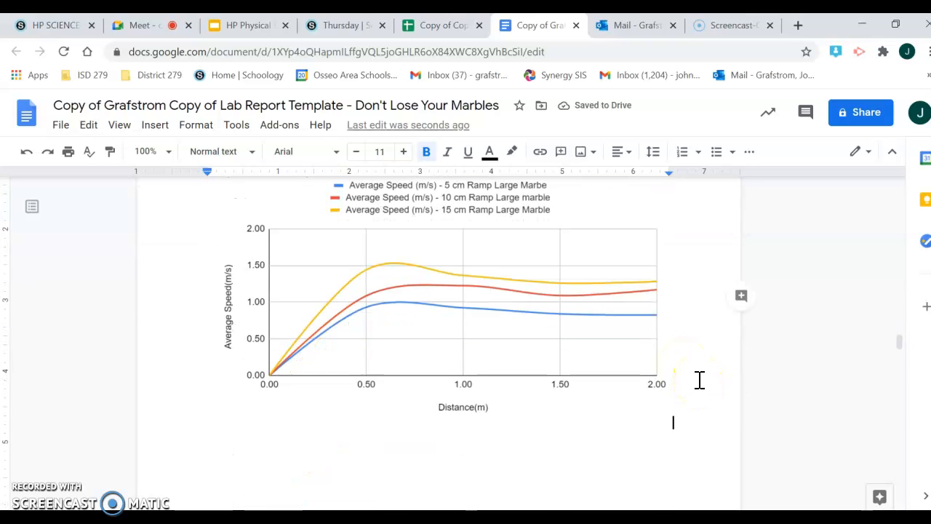
key(Return)
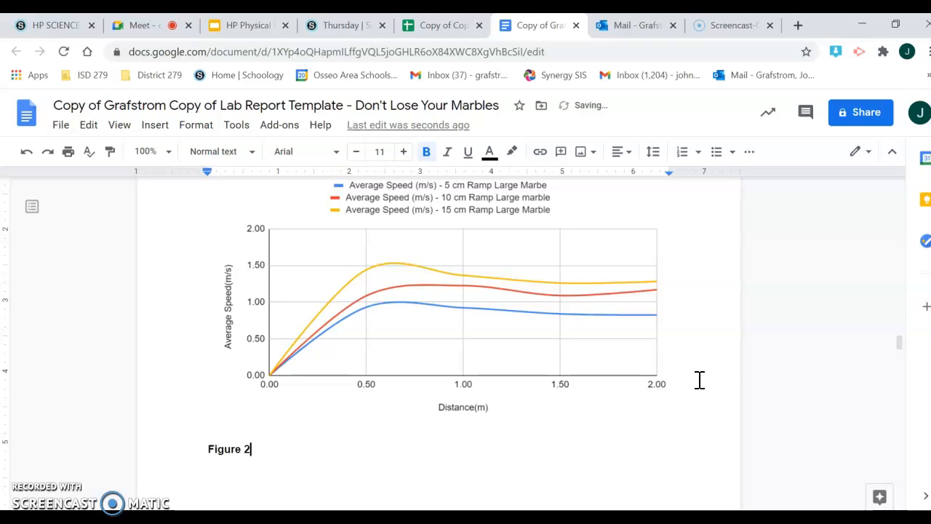
key(Return)
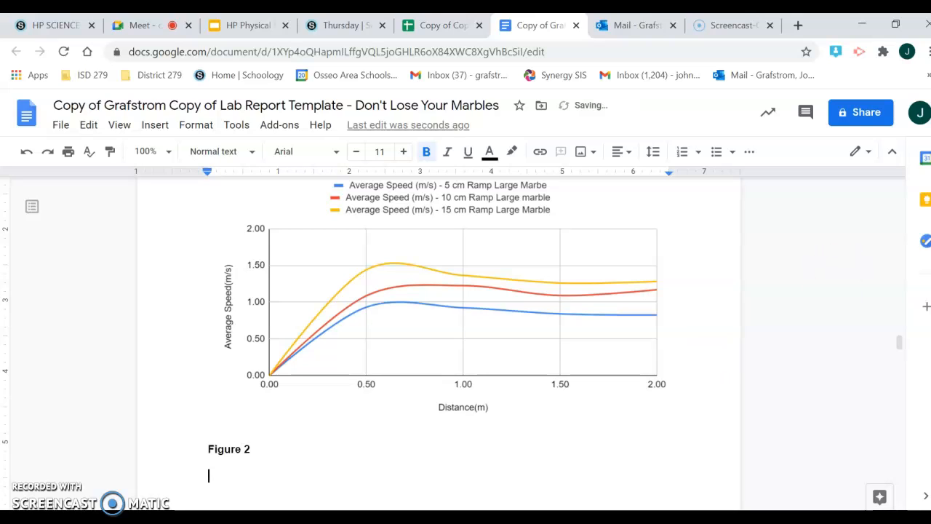
- Switch to the marbles data spreadsheet in Google Sheets and copy the large marble chart "The effect of ramp height on acceleration"
click(442, 28)
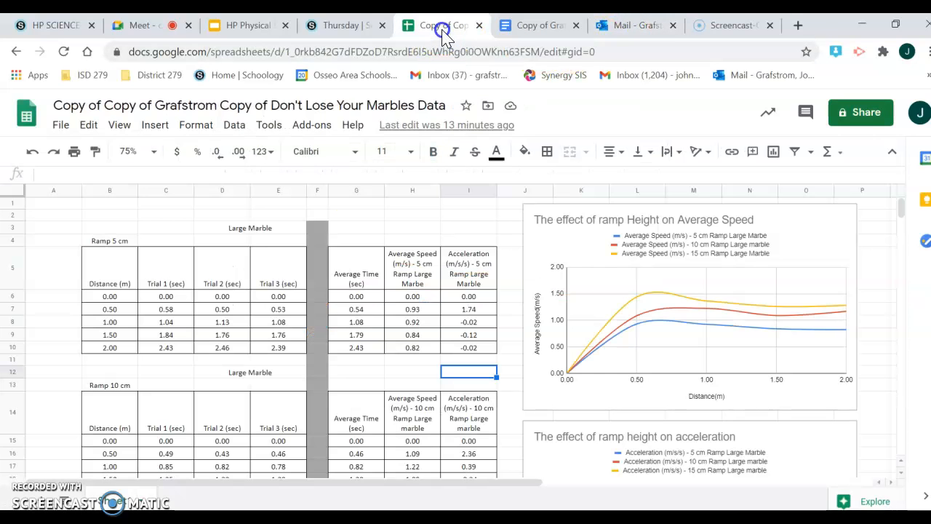
scroll(756, 313, down, 5)
scroll(764, 320, up, 1)
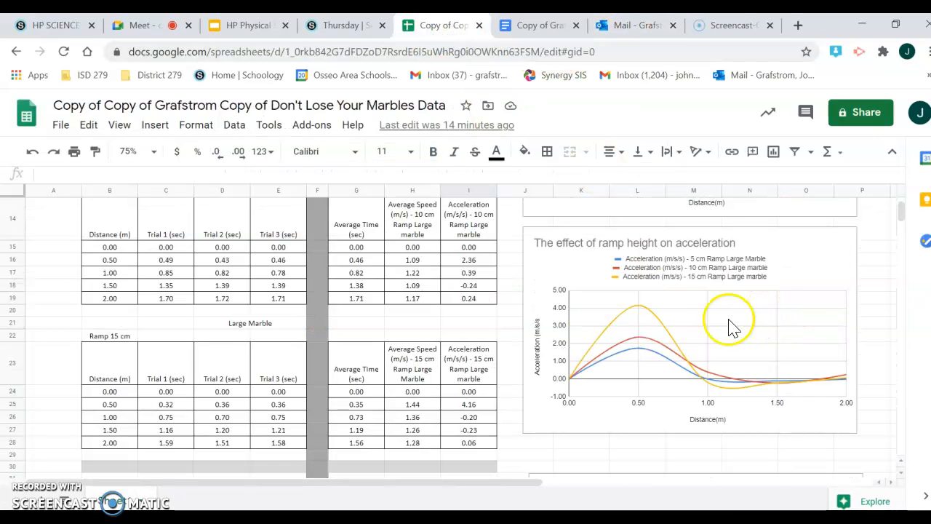
click(830, 252)
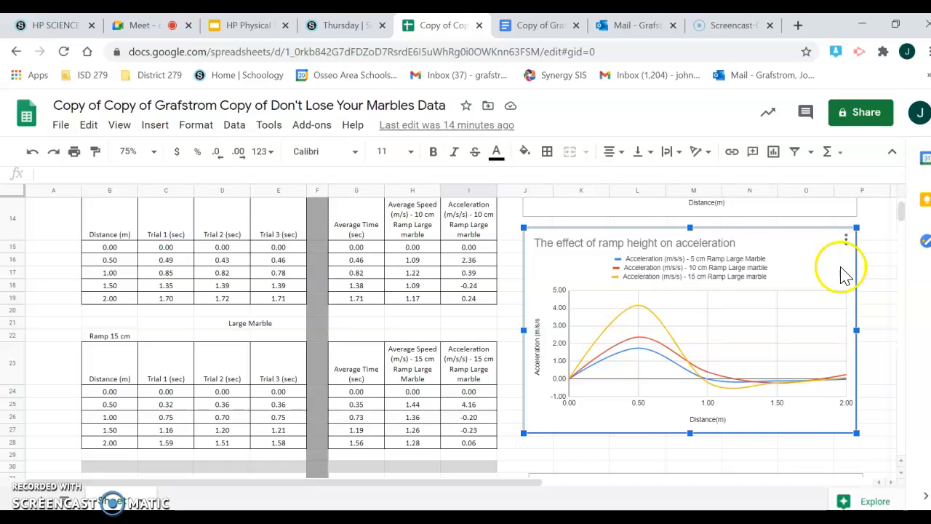
click(847, 242)
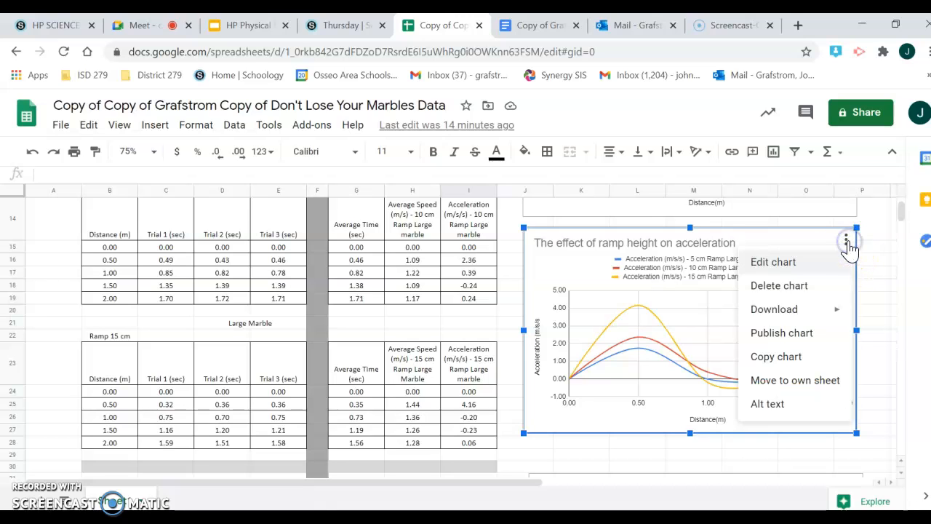
click(827, 356)
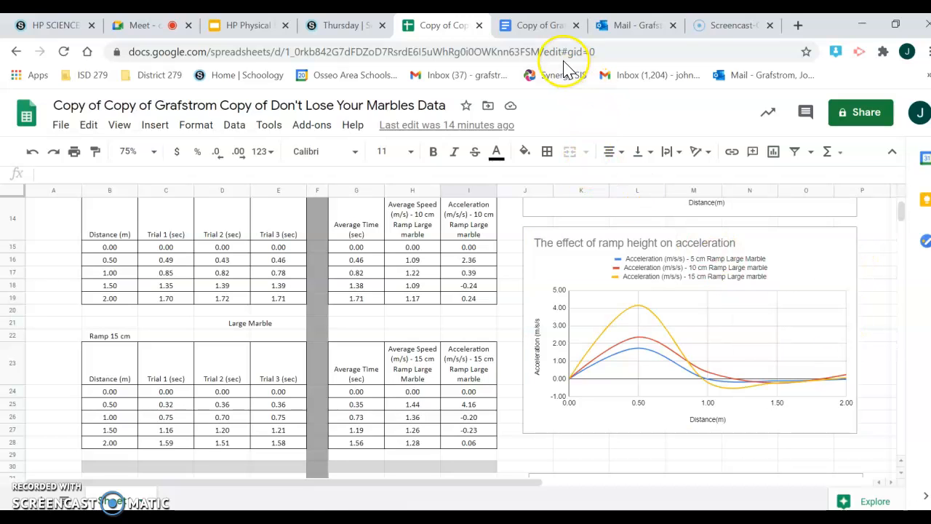
- Return to the lab report in Google Docs and paste the acceleration chart unlinked below the Figure 2 caption
click(544, 26)
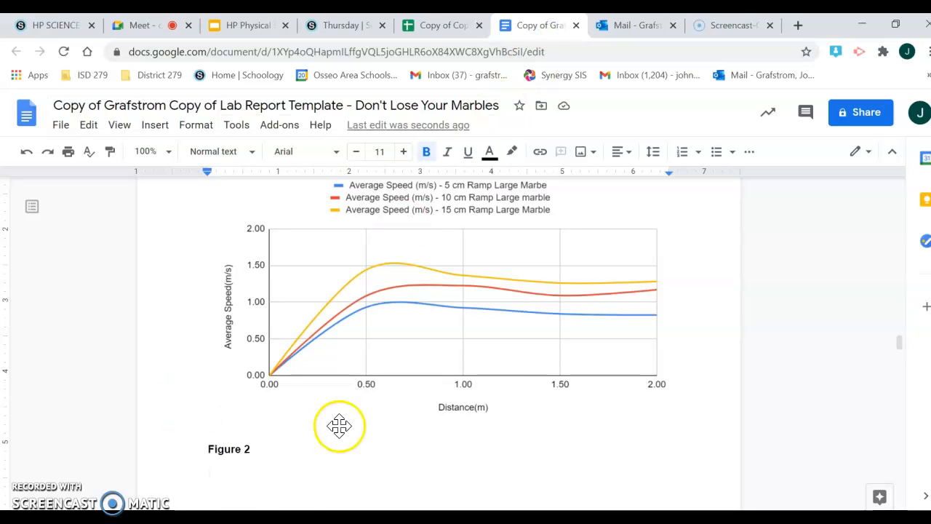
click(88, 124)
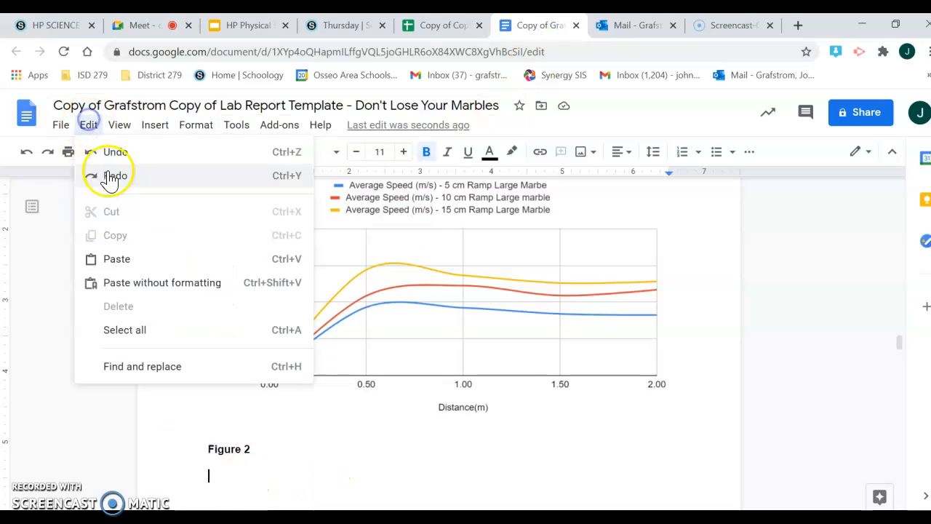
click(118, 259)
click(341, 327)
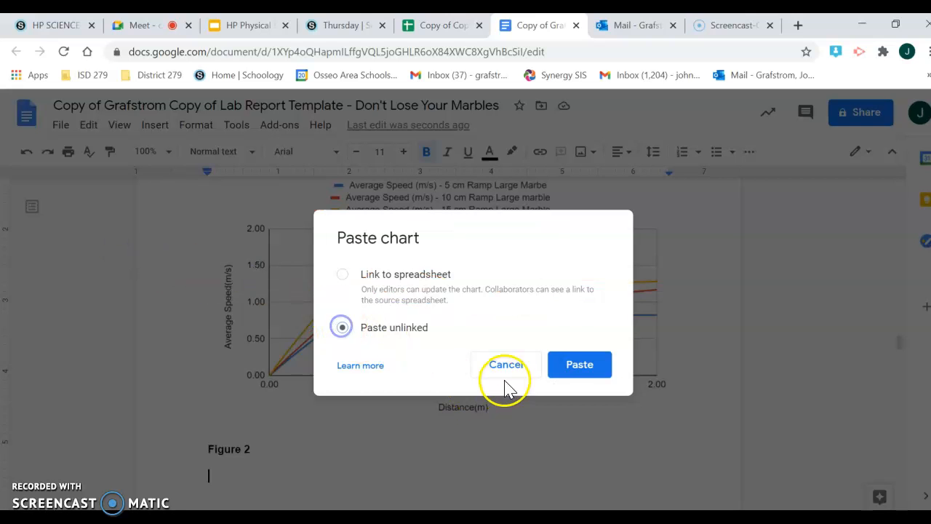
click(562, 368)
scroll(556, 355, up, 6)
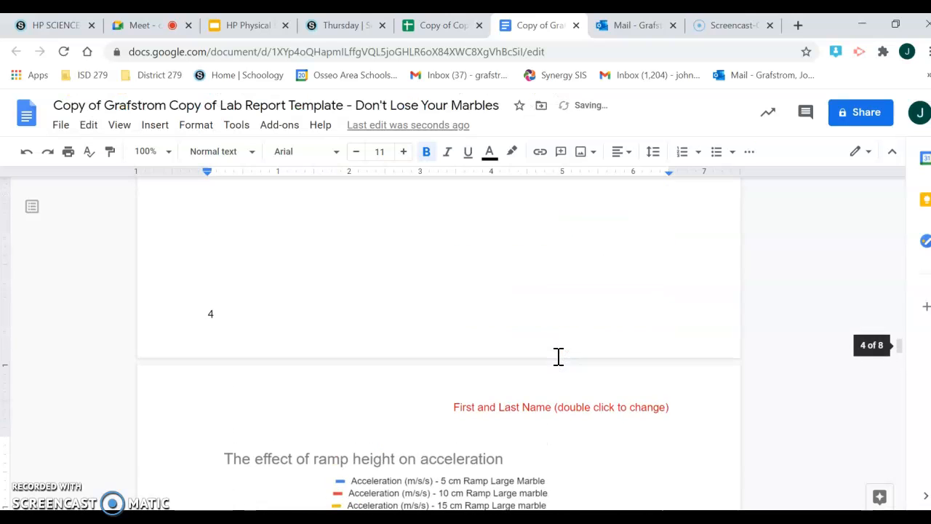
- Reduce the height of the average speed chart under Figure 1 so the Figure 2 acceleration chart fits on the same page
scroll(557, 355, down, 2)
scroll(556, 355, down, 6)
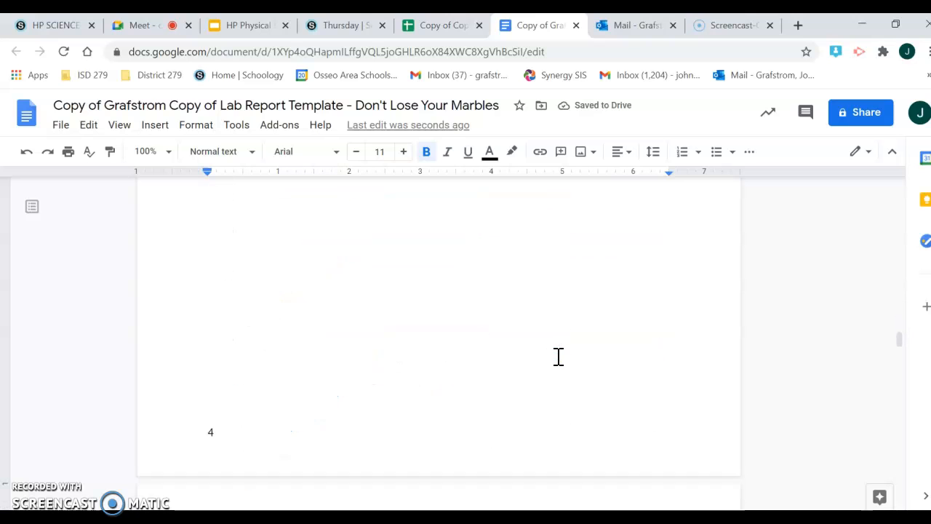
scroll(557, 355, up, 6)
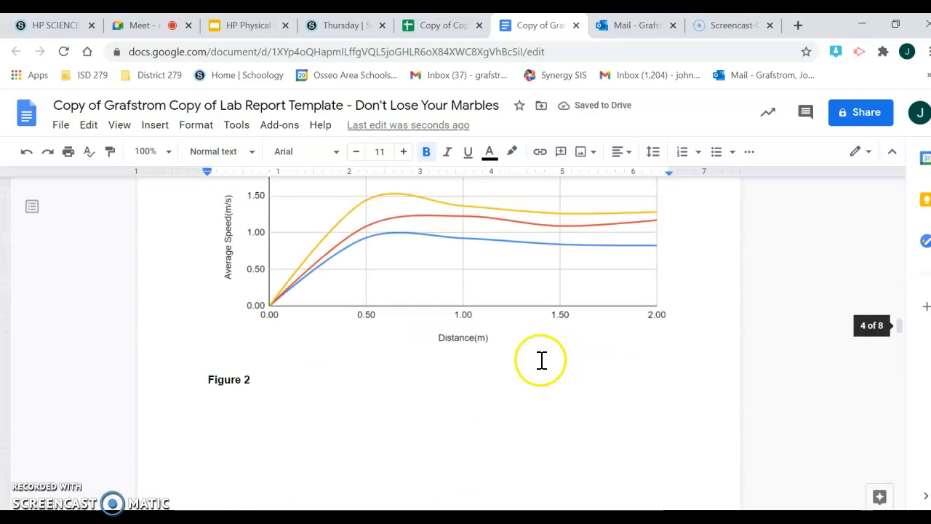
scroll(567, 404, up, 2)
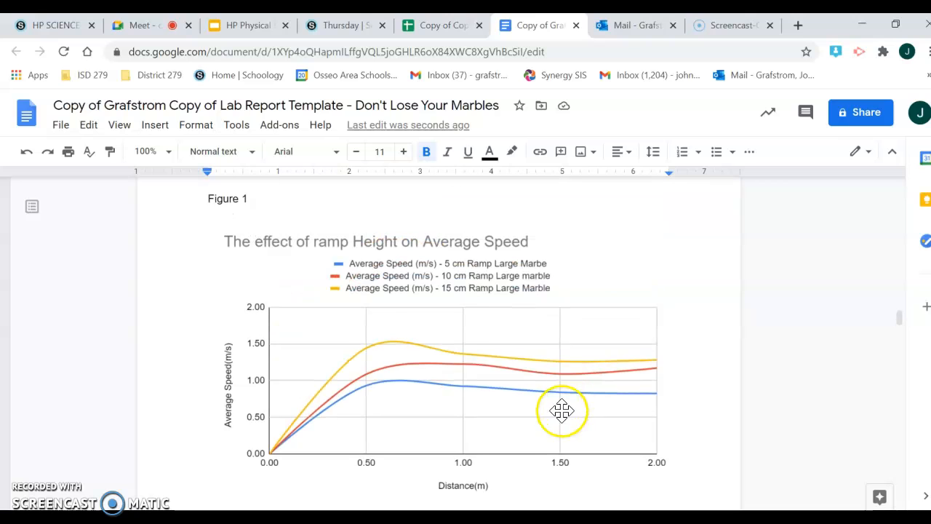
click(524, 397)
scroll(473, 476, down, 1)
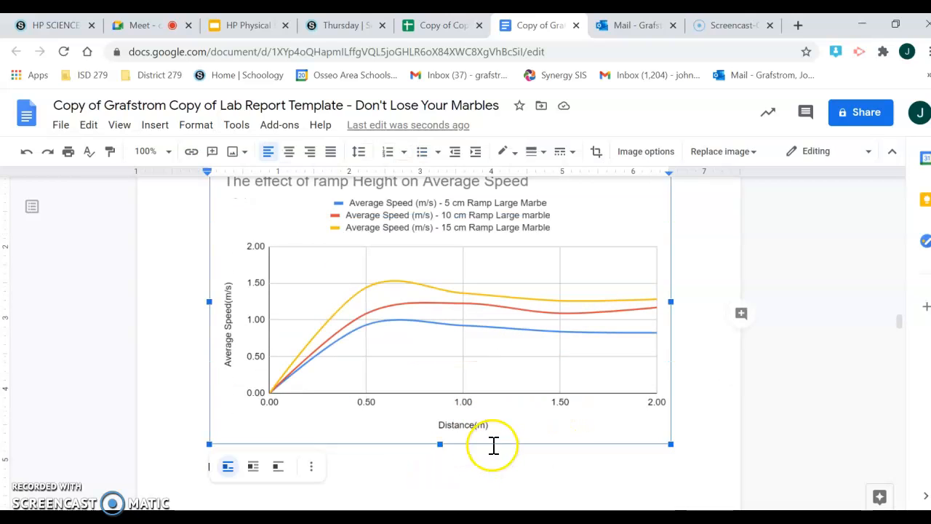
drag(440, 432, 448, 384)
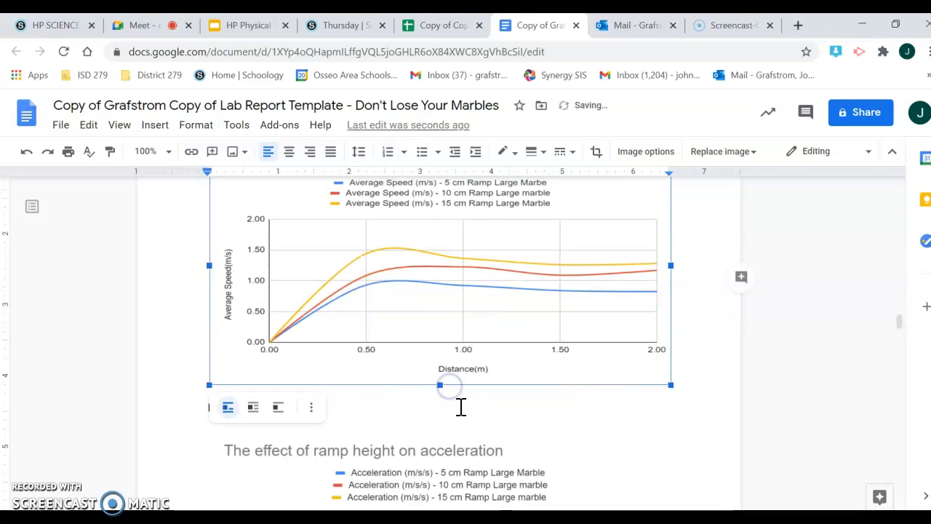
scroll(529, 395, down, 3)
- Start a new line after the ramp height acceleration chart and add the caption "Figure 3" on the next page
click(704, 361)
scroll(704, 362, up, 4)
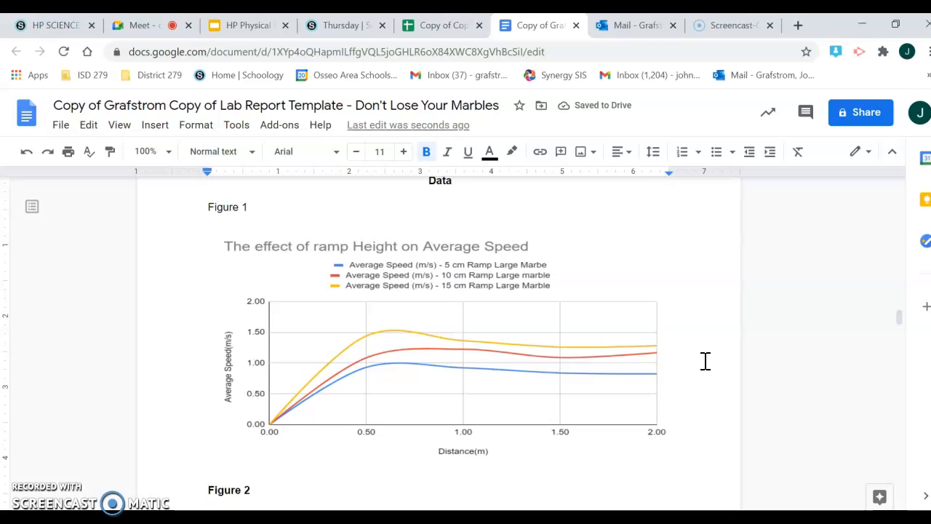
scroll(702, 361, down, 4)
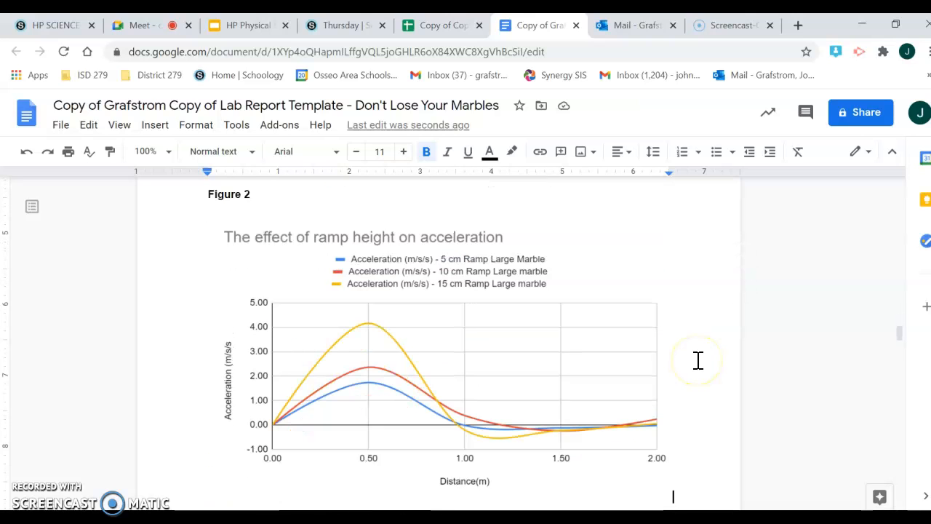
scroll(698, 360, up, 4)
scroll(699, 360, down, 5)
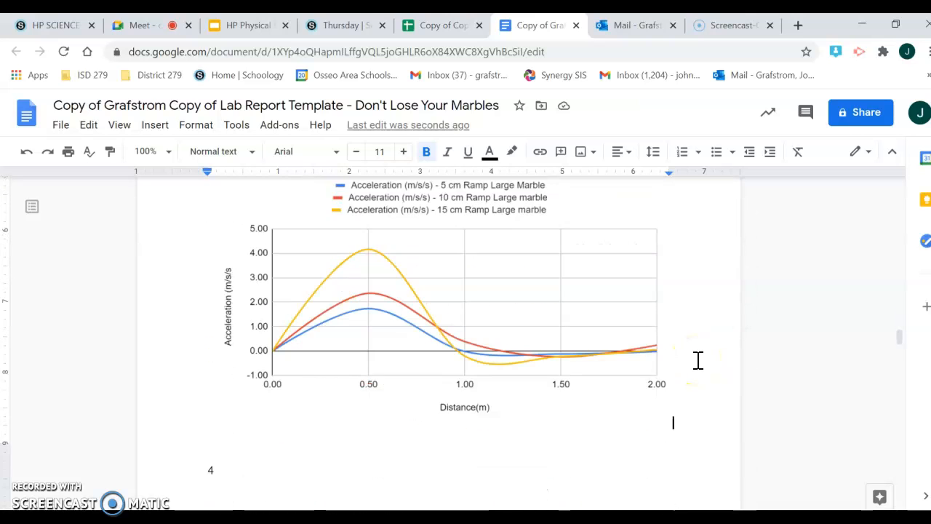
scroll(698, 360, down, 1)
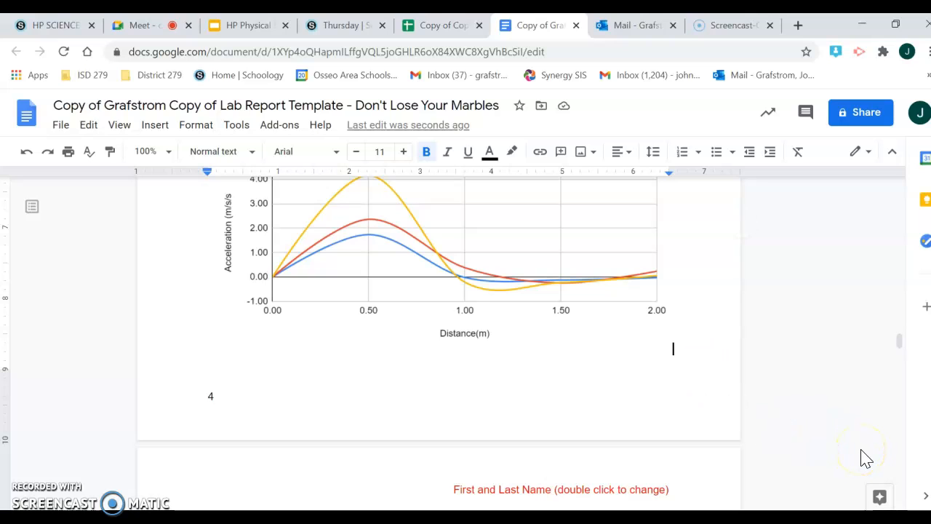
key(Return)
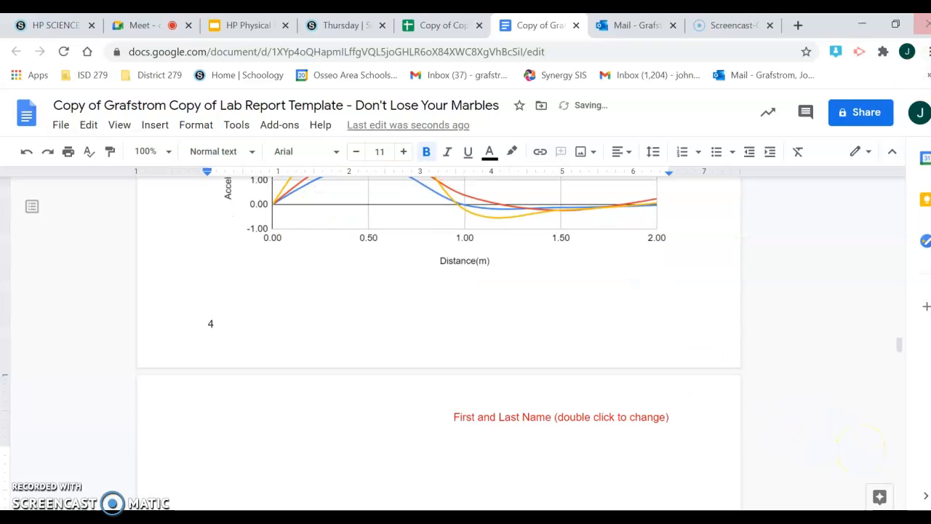
scroll(699, 211, down, 8)
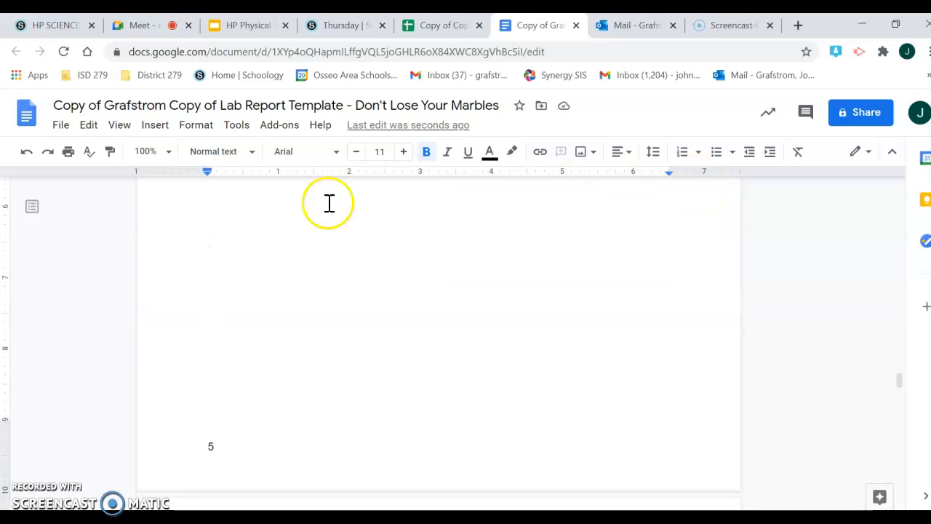
scroll(328, 204, up, 6)
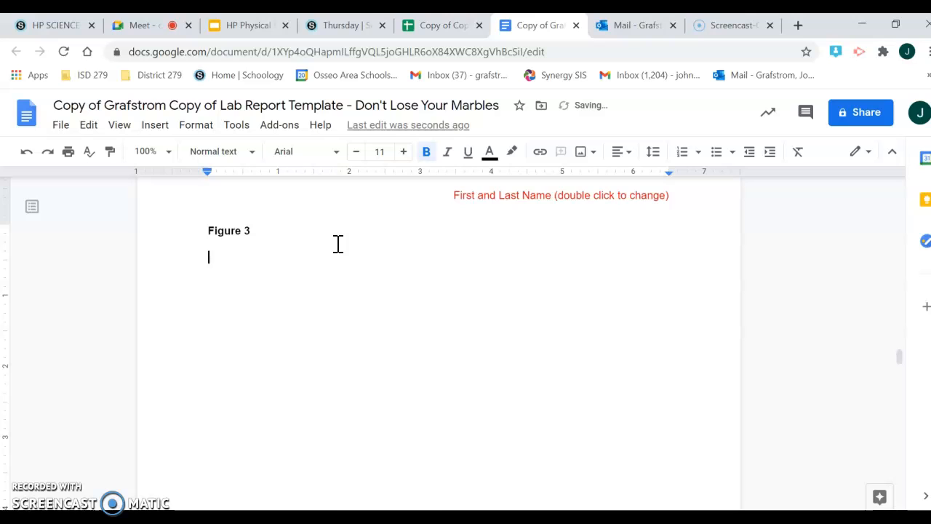
key(BackSpace)
right_click(338, 244)
click(617, 218)
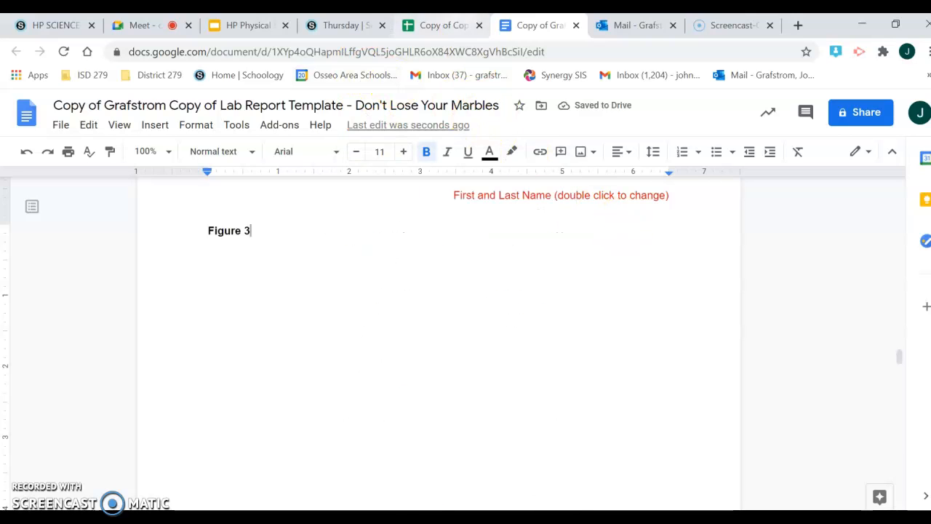
- Switch to the marbles data spreadsheet in Google Sheets and copy the chart "The effect of different mass marbles on Acceleration"
key(ctrl+shift+Tab)
scroll(717, 324, down, 3)
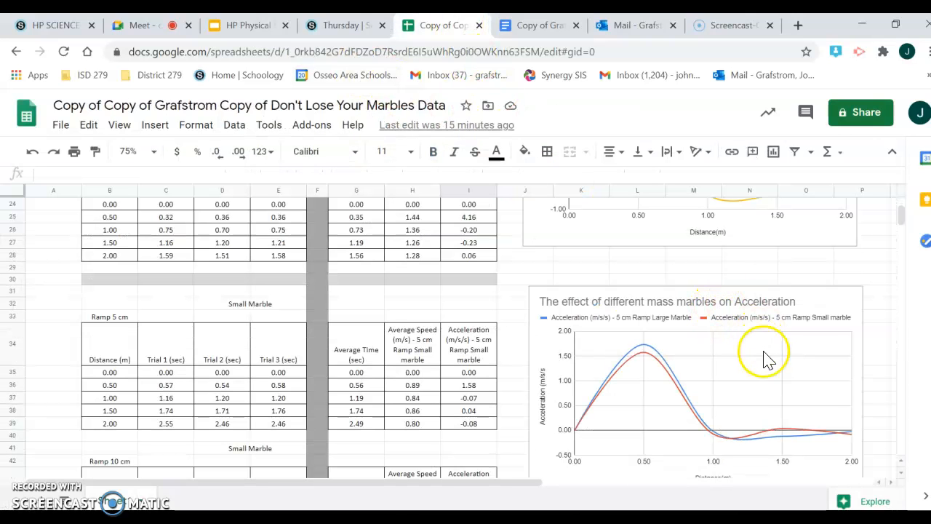
scroll(763, 360, down, 1)
click(815, 337)
click(852, 288)
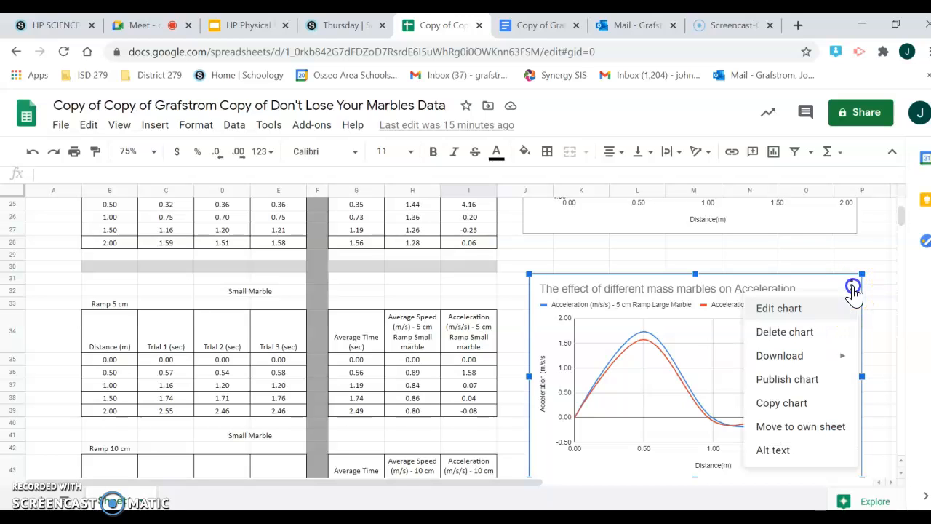
click(801, 406)
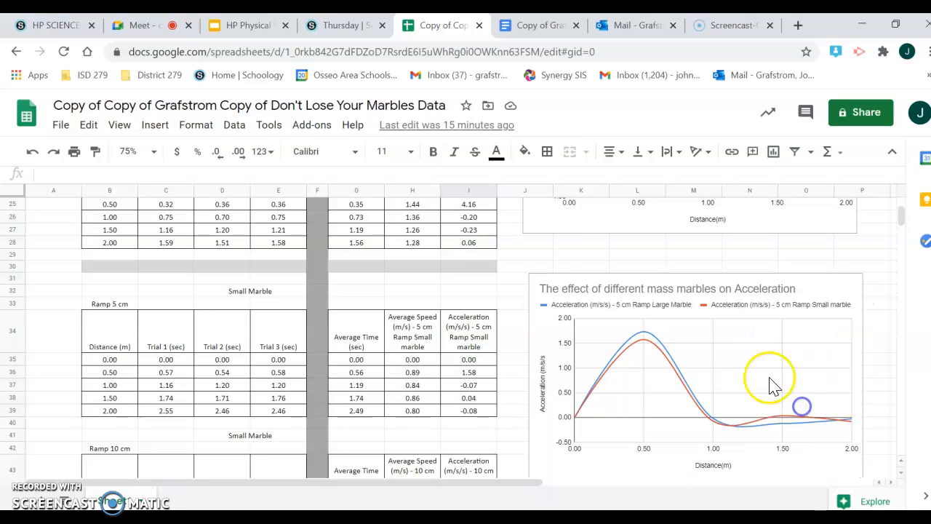
- Return to the lab report in Google Docs, paste the marble mass chart unlinked below Figure 3, and add the caption "Figure 4" beneath it
click(517, 27)
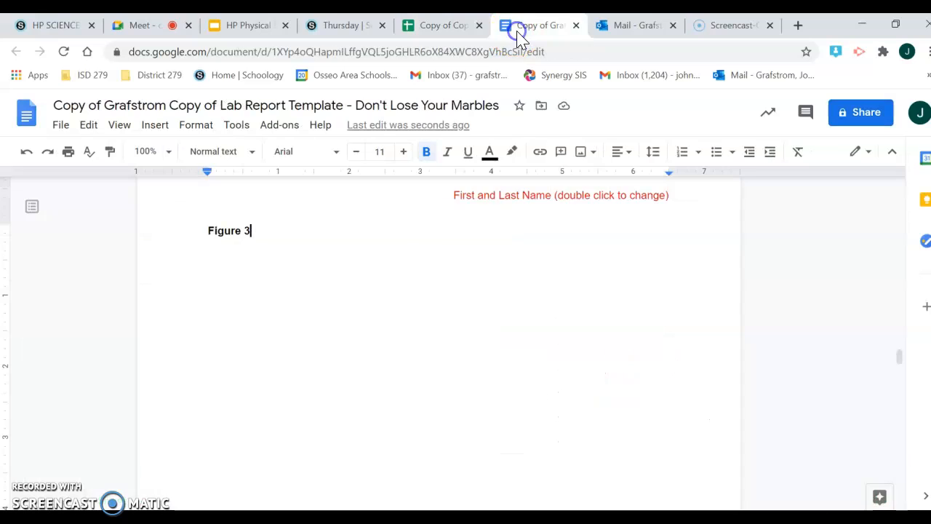
click(250, 245)
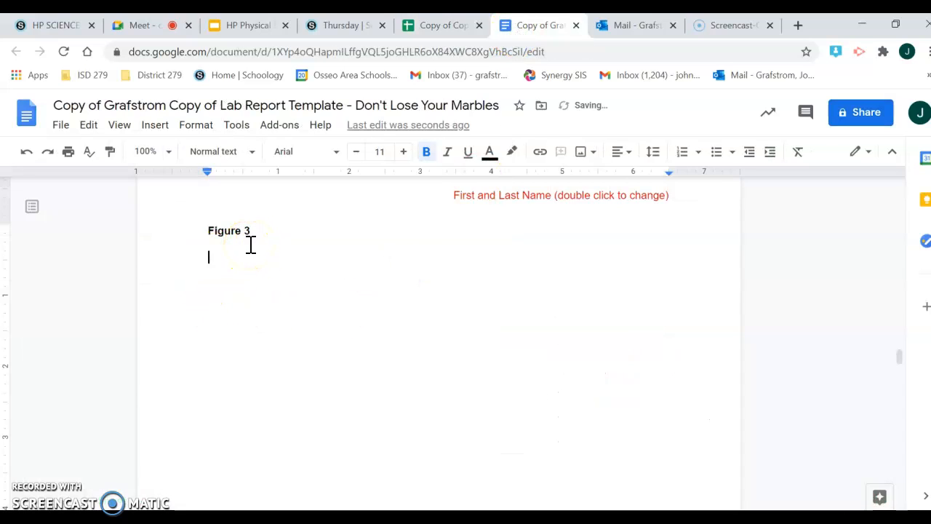
click(89, 125)
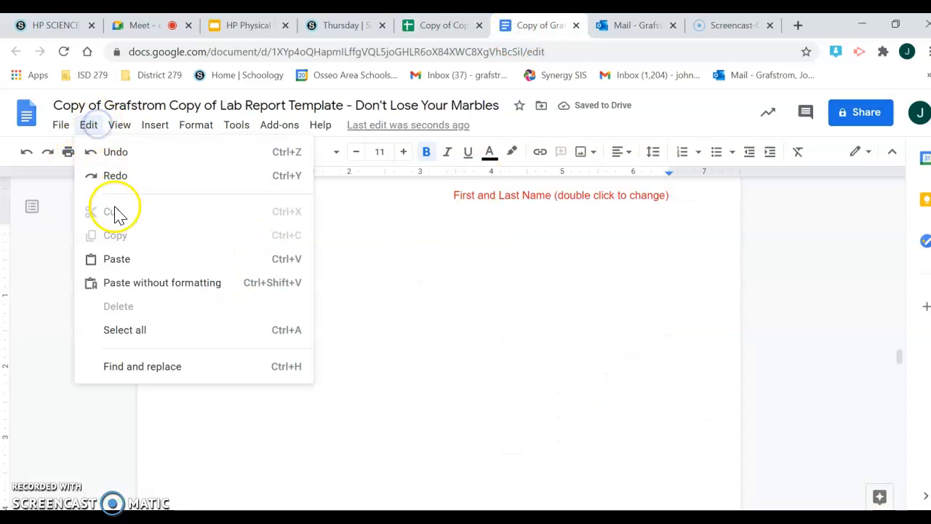
click(116, 259)
click(345, 332)
click(571, 375)
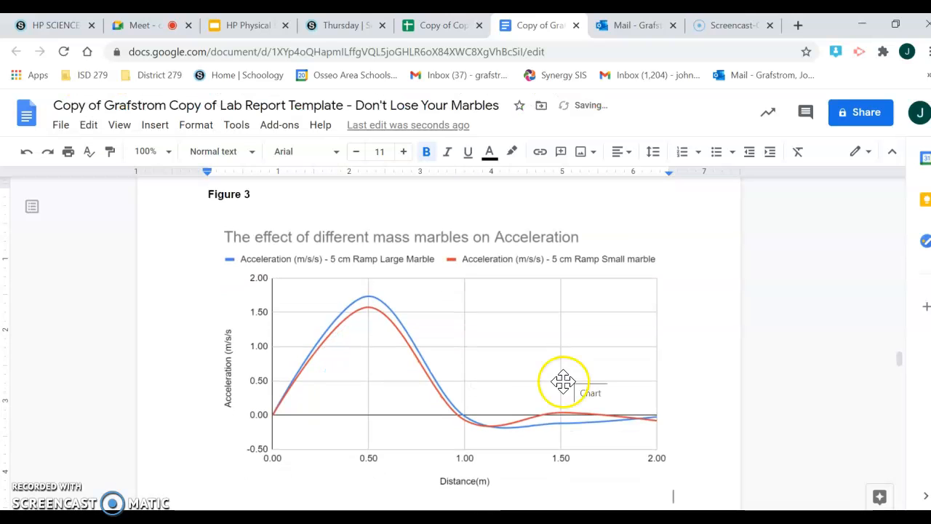
scroll(564, 381, down, 4)
scroll(566, 382, up, 1)
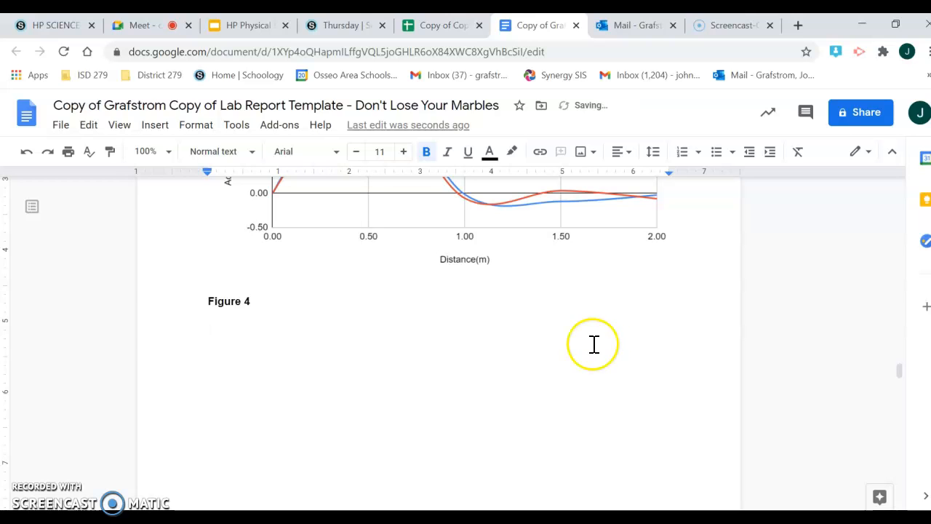
- Switch to the marbles data spreadsheet in Google Sheets and copy the chart "The effect of marble size on Average Speed"
click(458, 25)
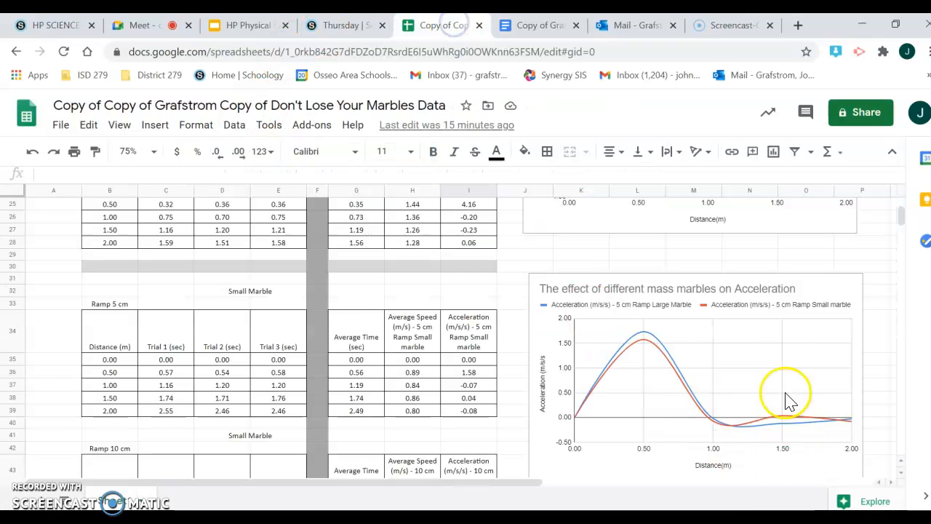
scroll(789, 400, down, 5)
click(818, 290)
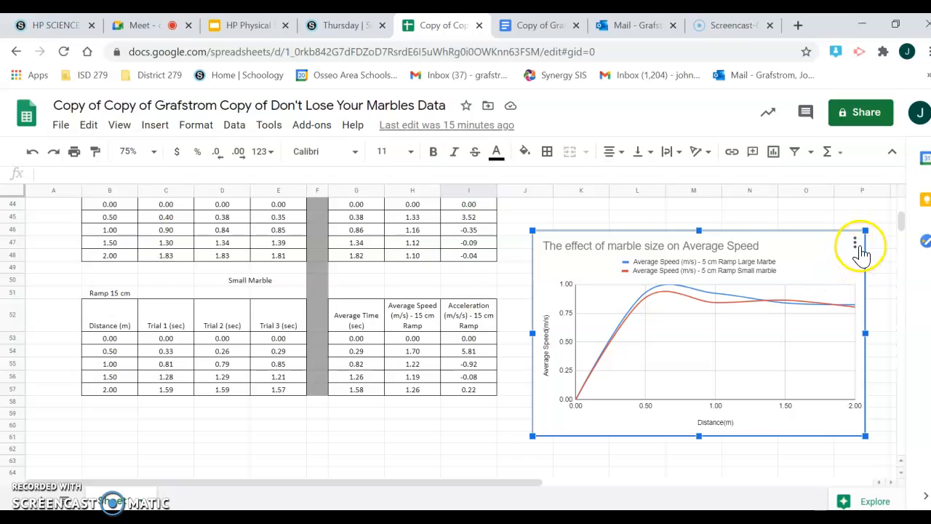
click(857, 244)
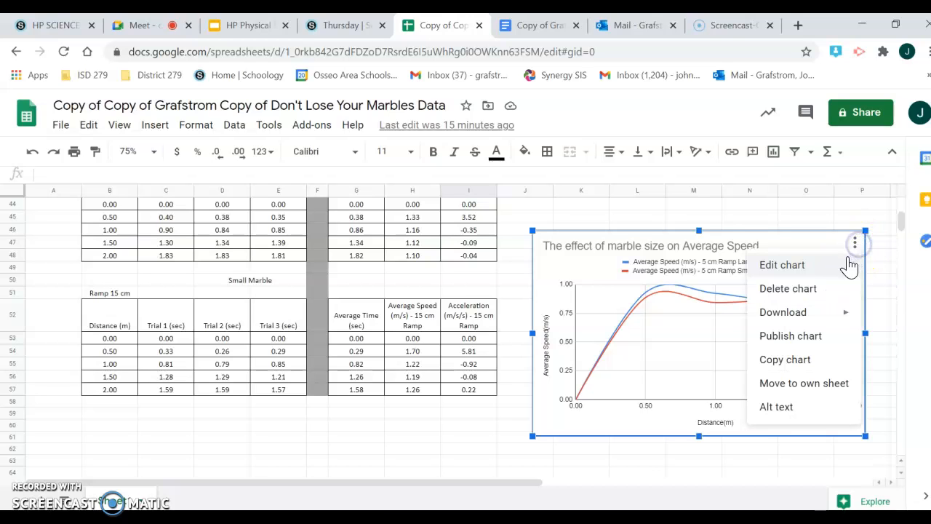
click(814, 360)
scroll(698, 374, up, 3)
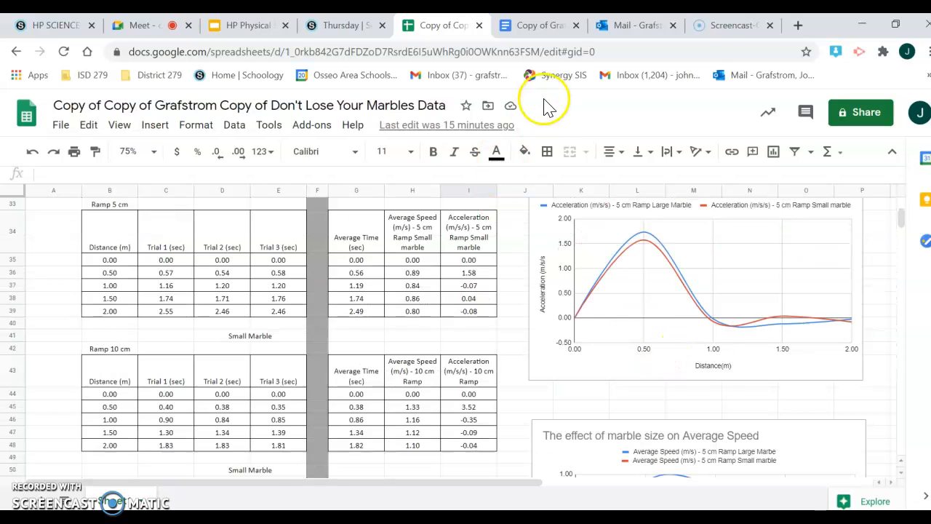
- Return to the lab report in Google Docs and paste the marble size chart unlinked below the Figure 4 caption
click(546, 26)
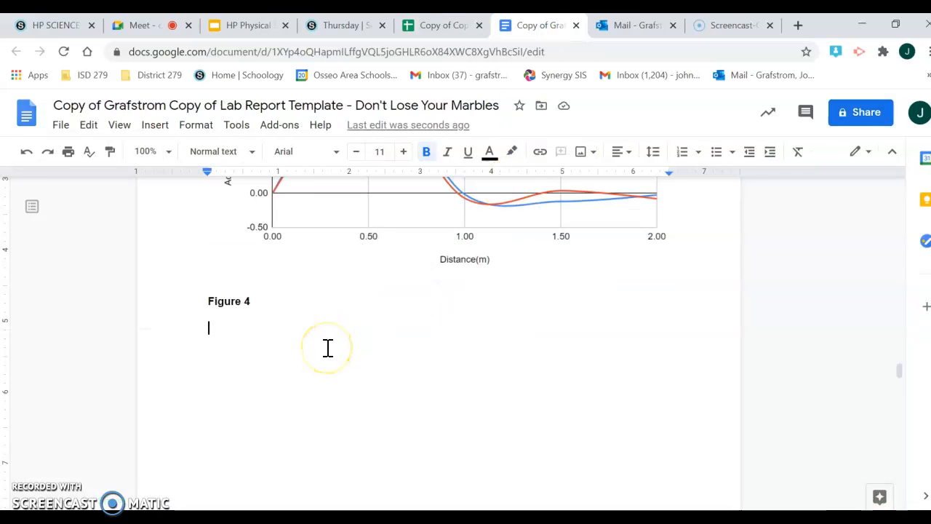
click(88, 124)
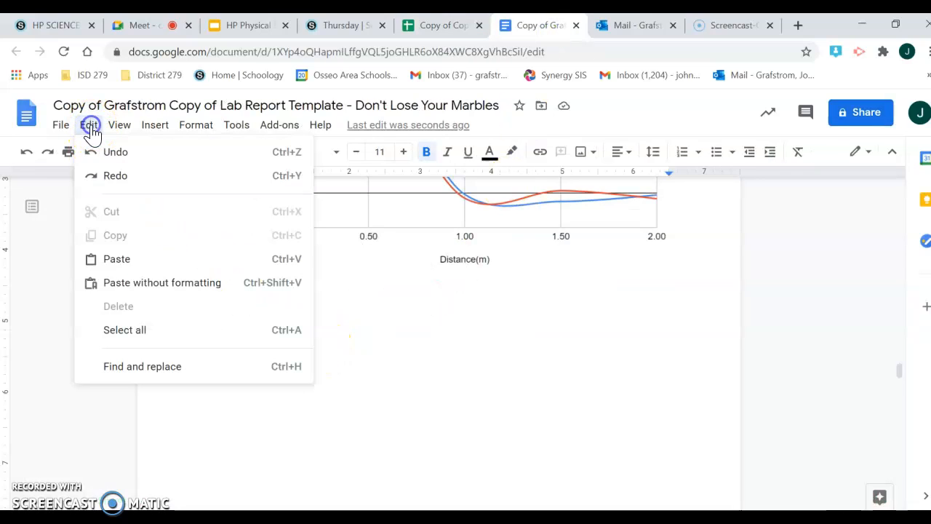
click(118, 259)
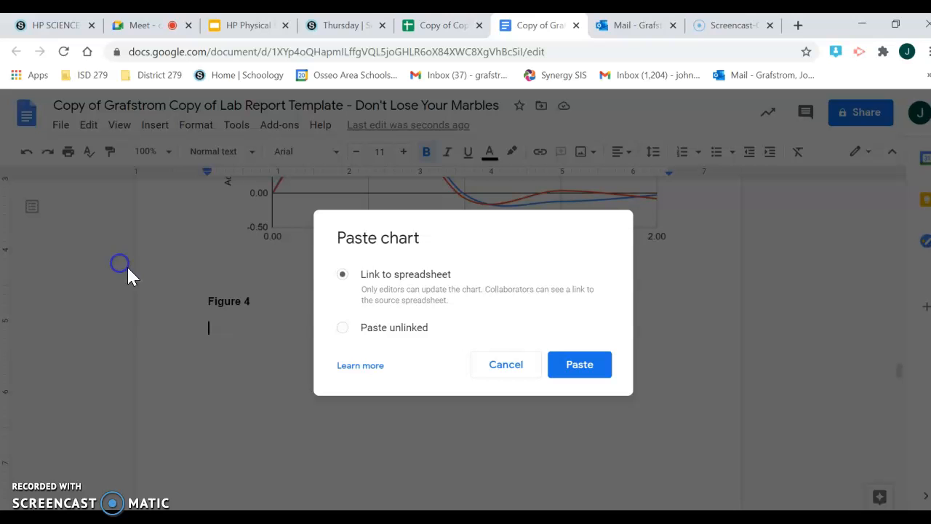
click(343, 329)
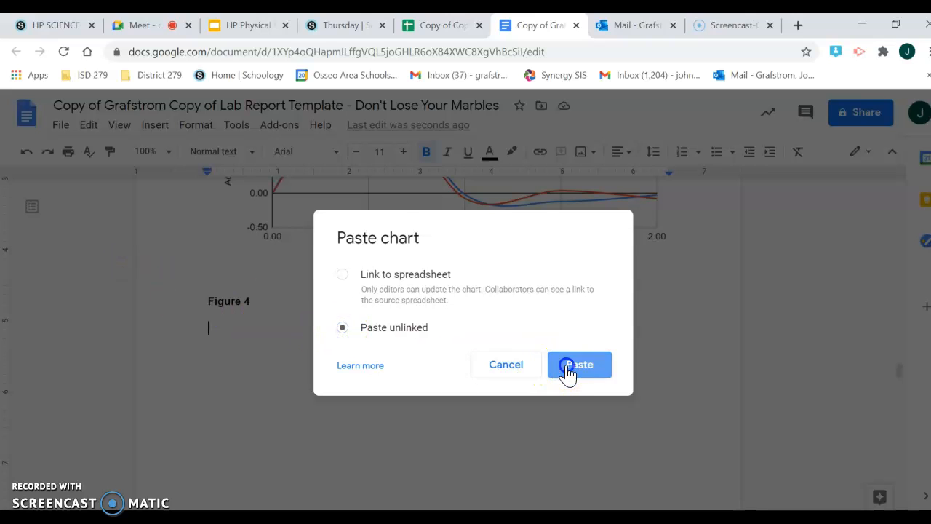
click(567, 370)
- Reduce the height of the Figure 3 acceleration chart so the Figure 4 chart fits on the same page
scroll(551, 393, up, 10)
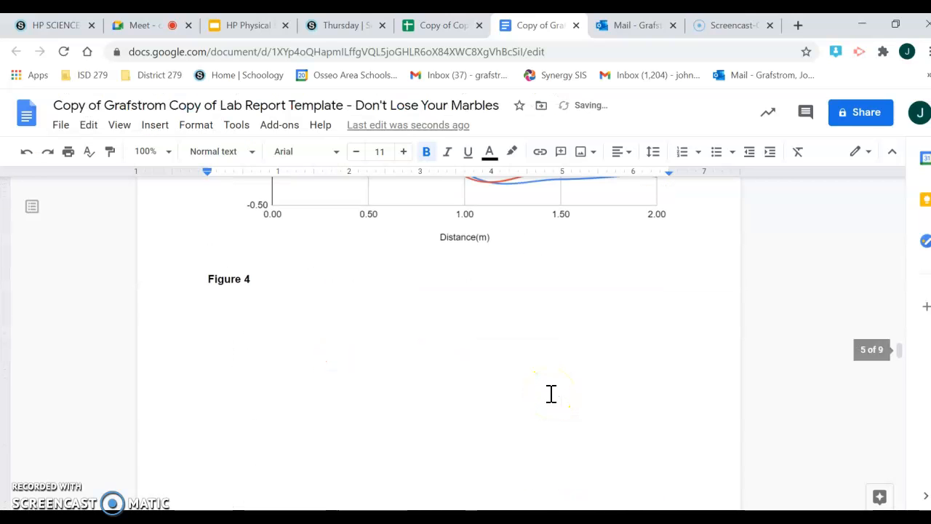
click(500, 330)
drag(441, 478, 440, 432)
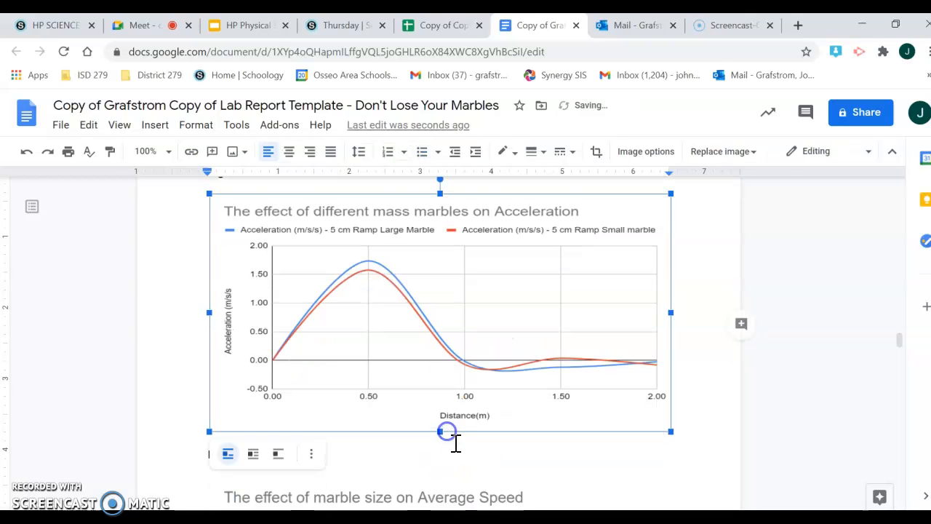
click(635, 456)
scroll(667, 474, down, 6)
scroll(669, 476, up, 1)
- Review the Data section from Figure 1 onward and the pages after it, and select the Figure 4 chart
scroll(671, 485, up, 20)
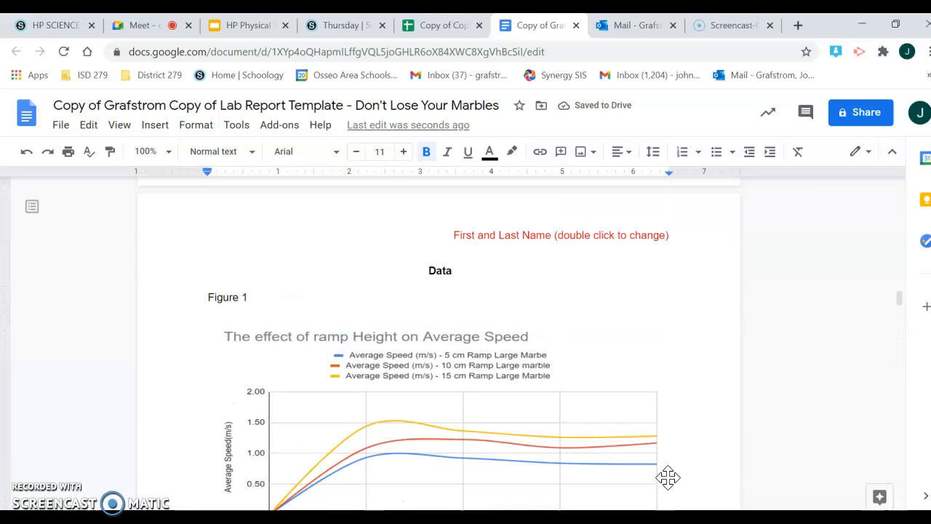
scroll(668, 477, down, 20)
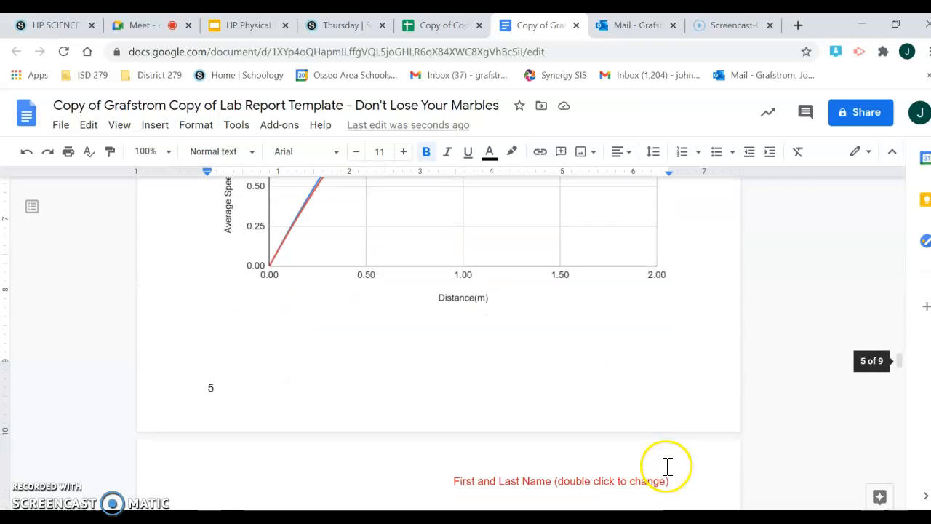
scroll(667, 466, down, 14)
scroll(667, 465, up, 14)
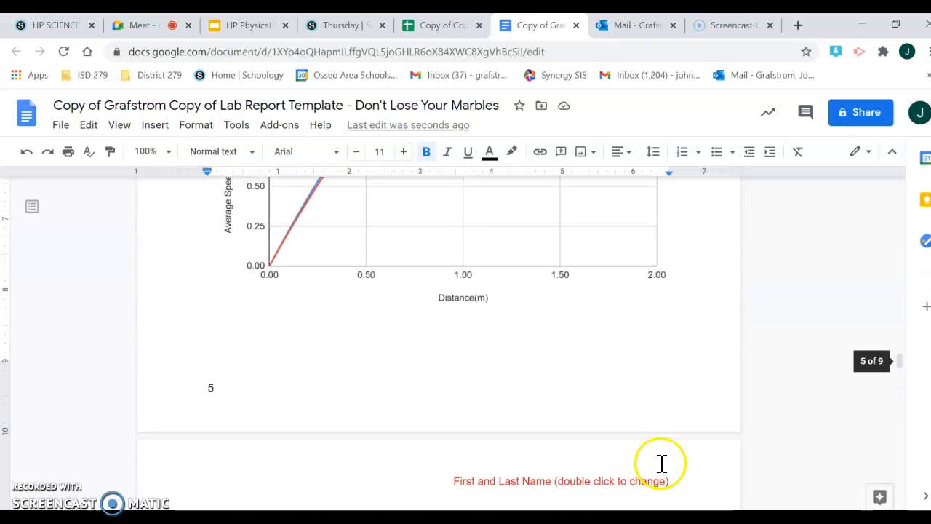
click(665, 336)
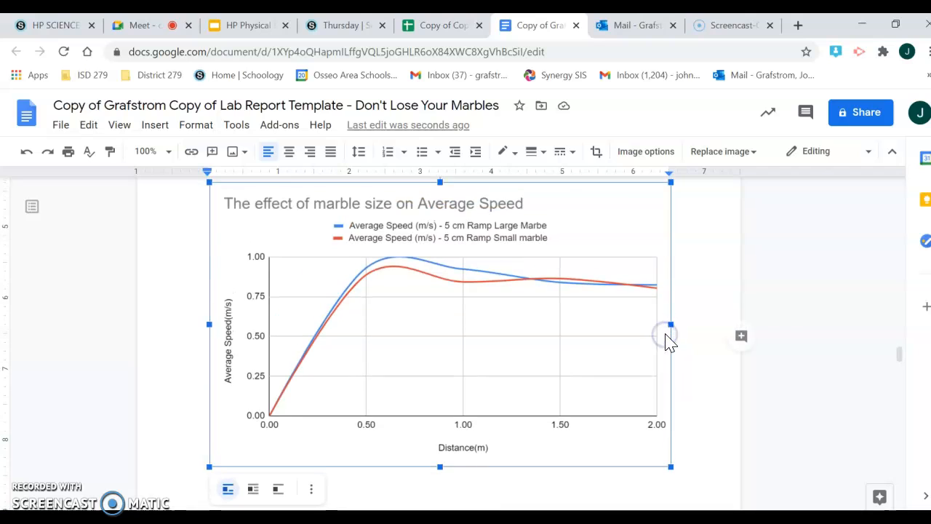
- Remove the blank lines between the Figure 4 chart and the Calculations heading so Calculations starts on the next page
scroll(667, 337, down, 2)
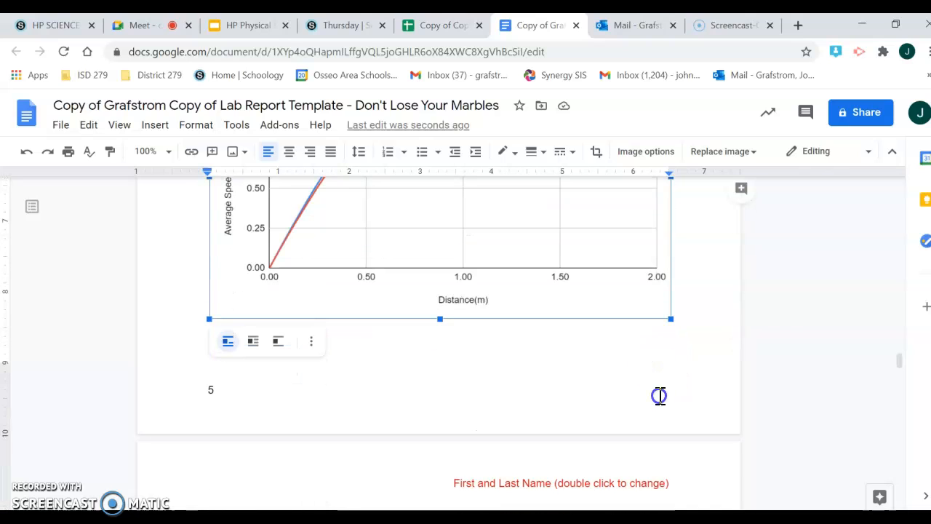
scroll(663, 389, down, 3)
click(669, 324)
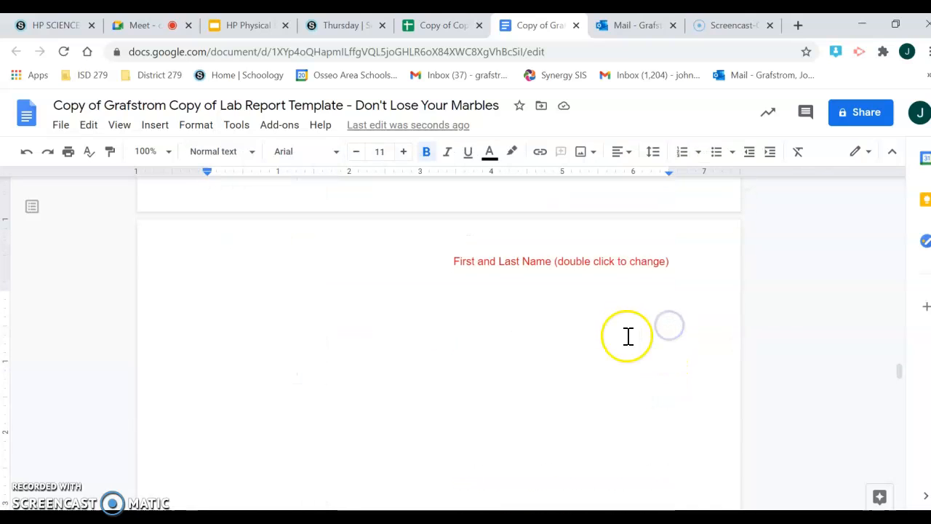
key(Return)
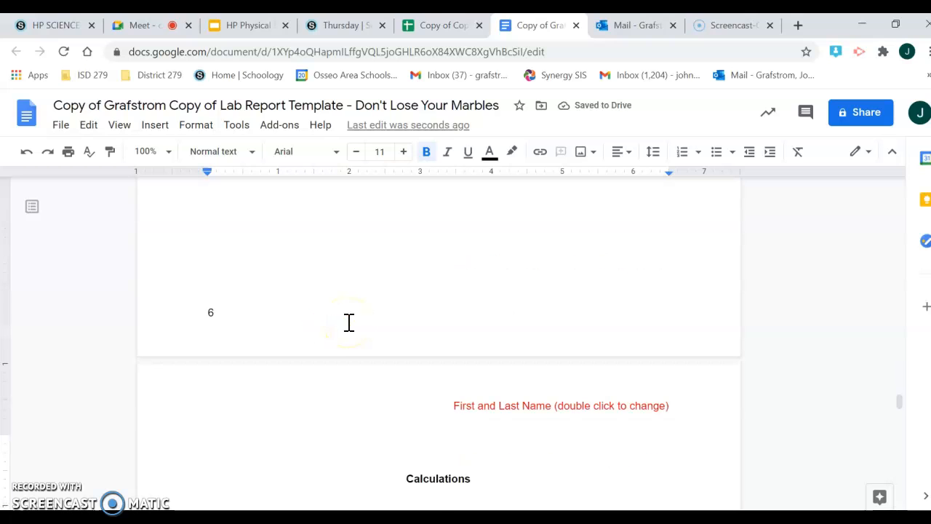
scroll(349, 322, down, 6)
scroll(349, 322, up, 3)
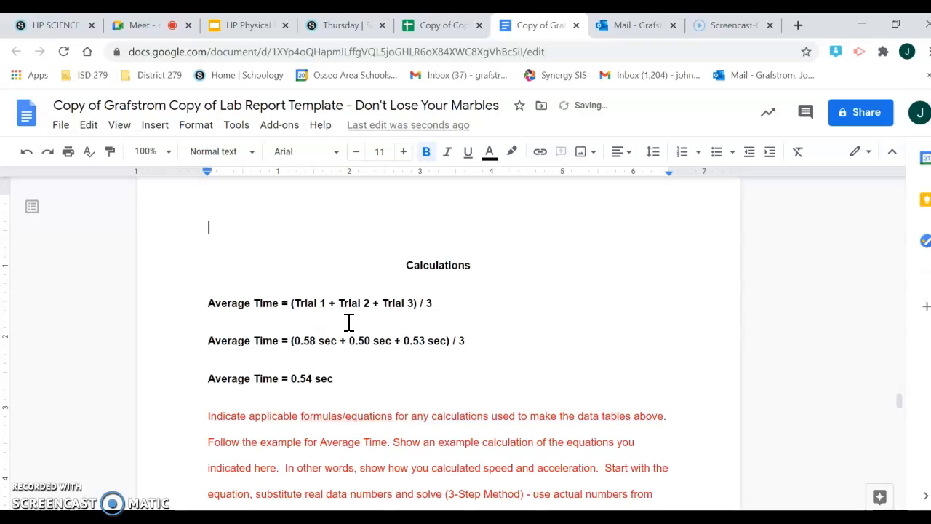
scroll(350, 322, down, 1)
scroll(349, 322, up, 5)
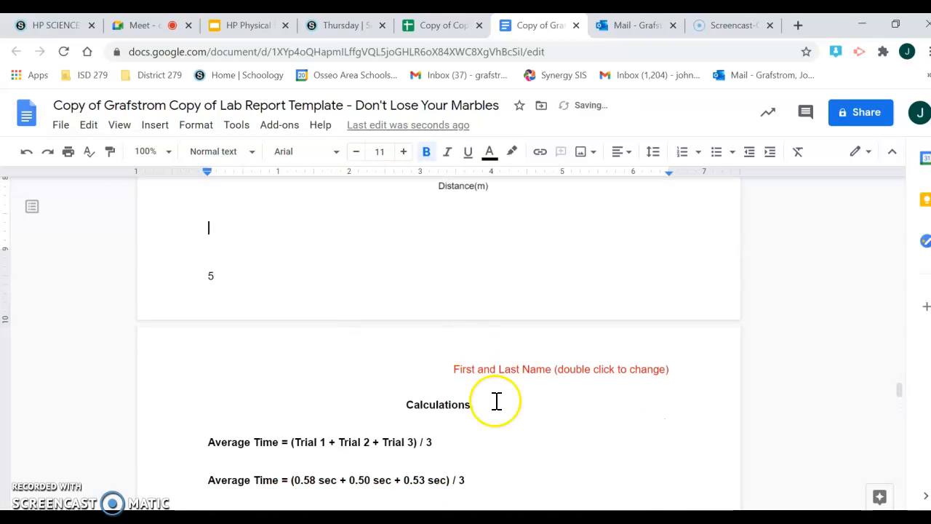
- Add a "Table 1" caption above the Calculations heading, at the start of page 6, followed by an empty line
scroll(492, 374, up, 15)
scroll(485, 375, down, 13)
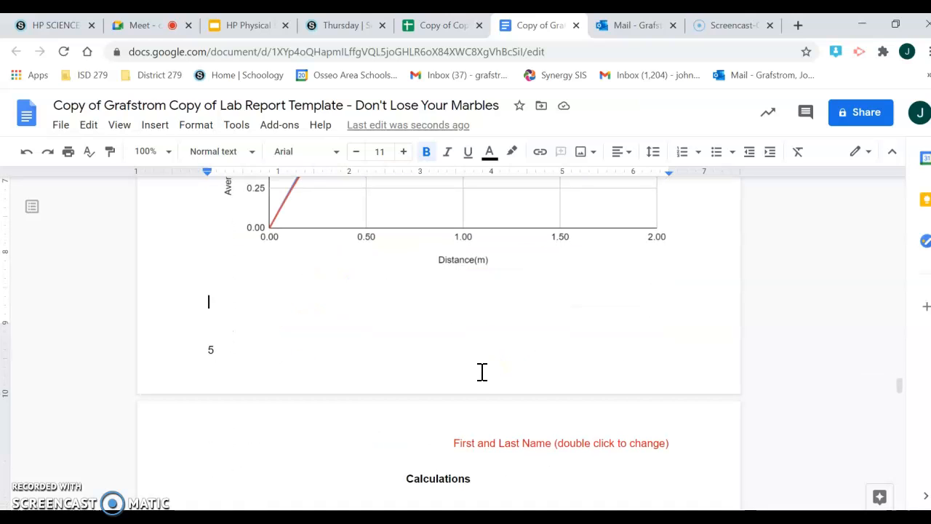
key(Return)
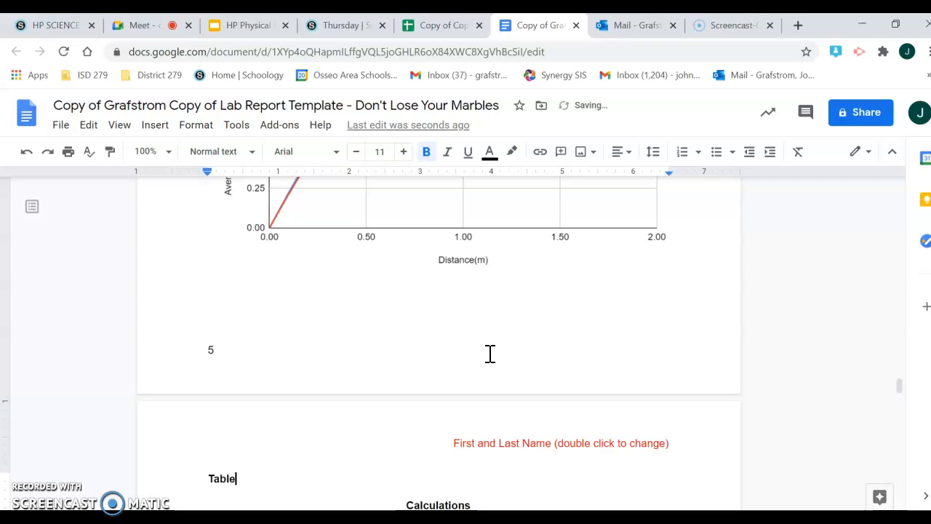
key(Return)
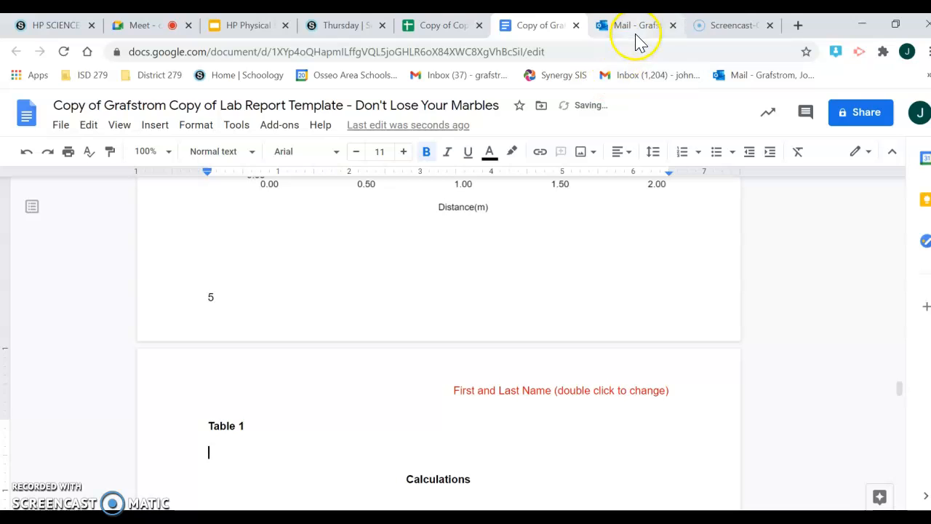
- Switch to the marbles data spreadsheet in Google Sheets and copy the Large Marble, Ramp 5 cm table, cells B3:I10
click(446, 30)
scroll(610, 276, up, 10)
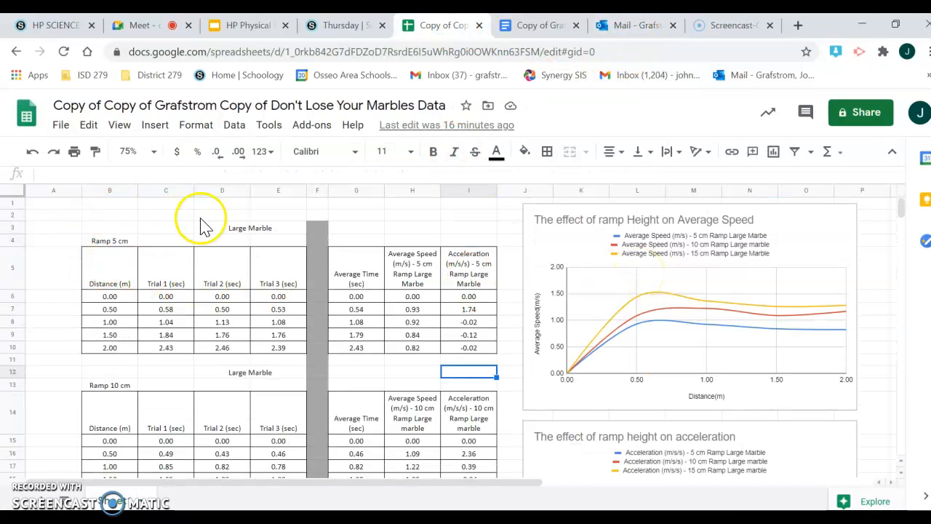
drag(213, 227, 463, 342)
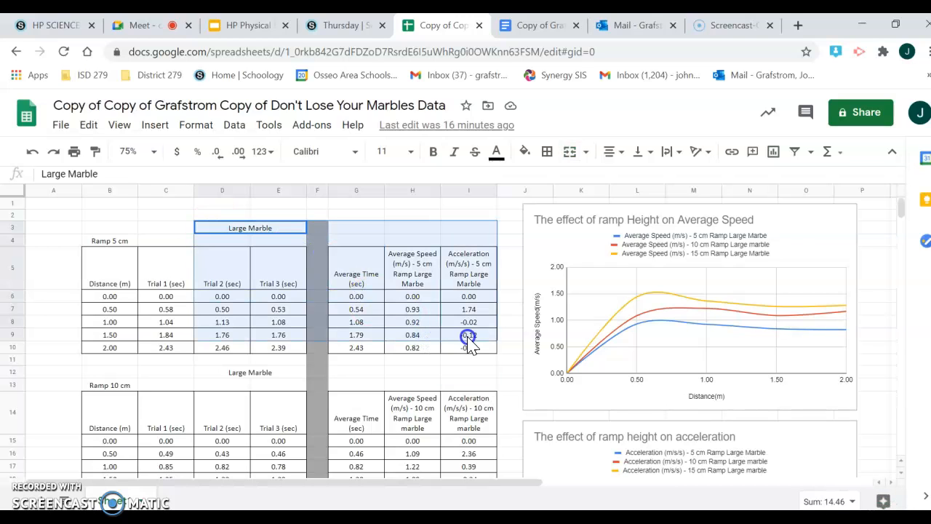
click(170, 191)
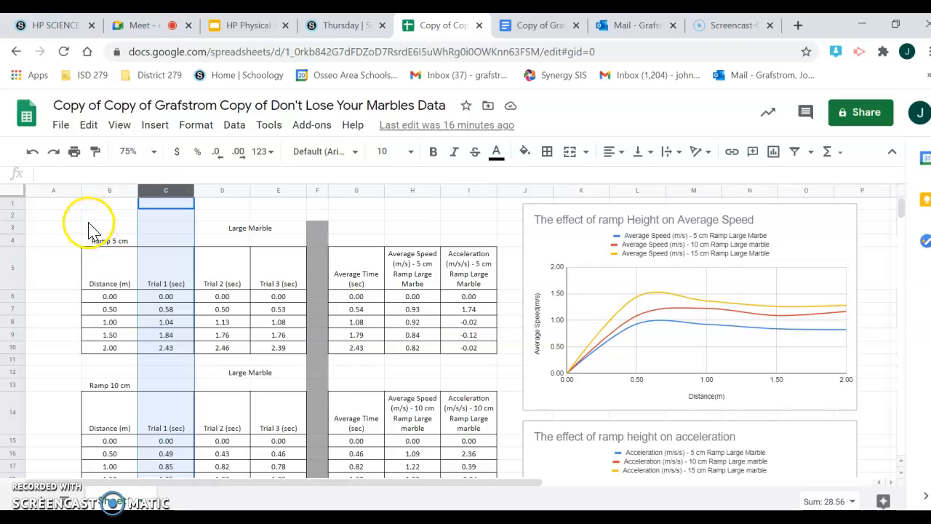
drag(88, 233, 491, 354)
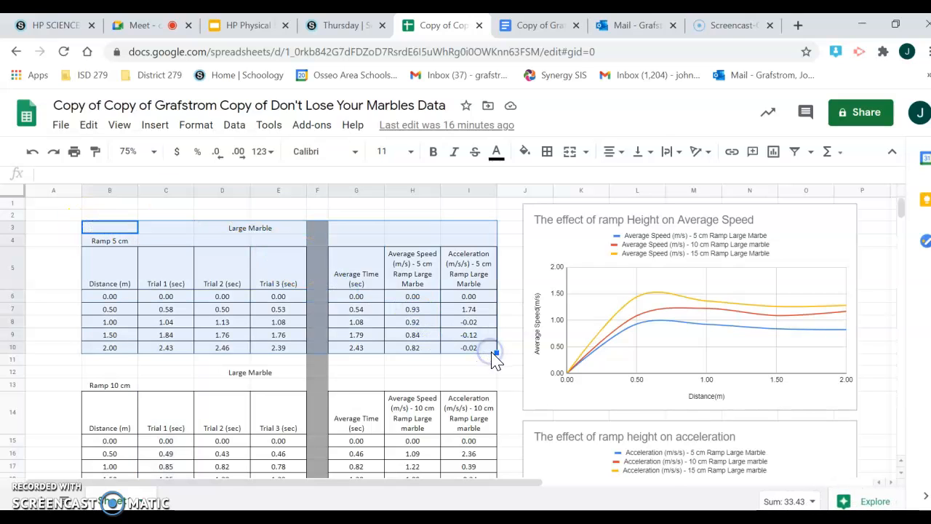
click(89, 125)
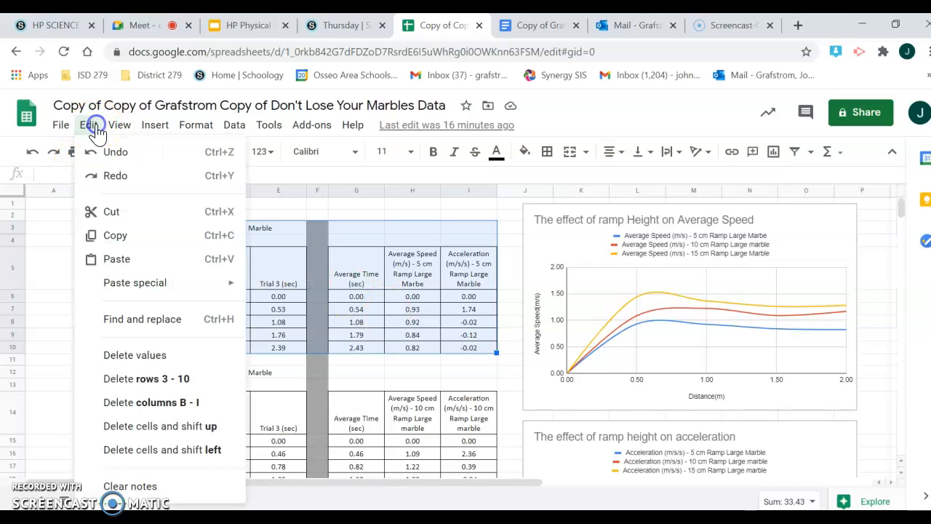
click(114, 237)
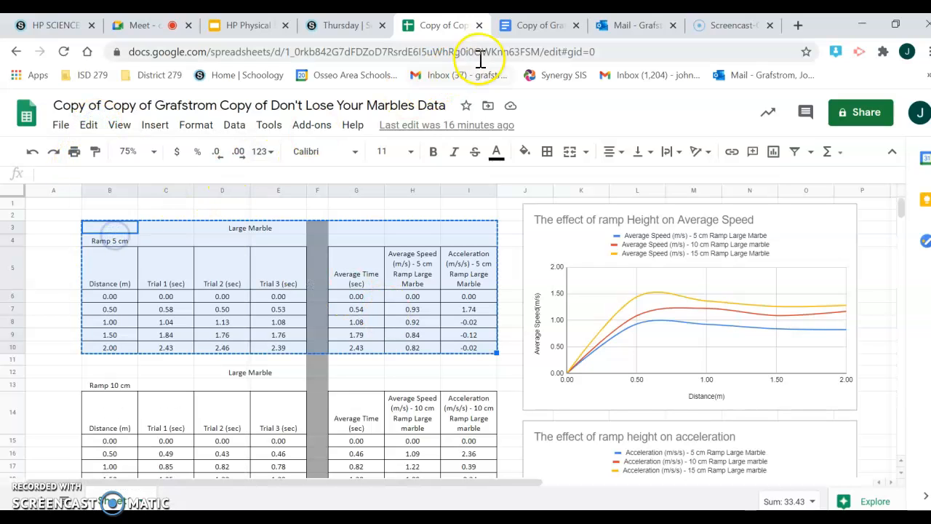
- Return to the lab report in Google Docs, paste the 5 cm ramp table unlinked under Table 1, and add a "Table 2" caption below it
click(532, 26)
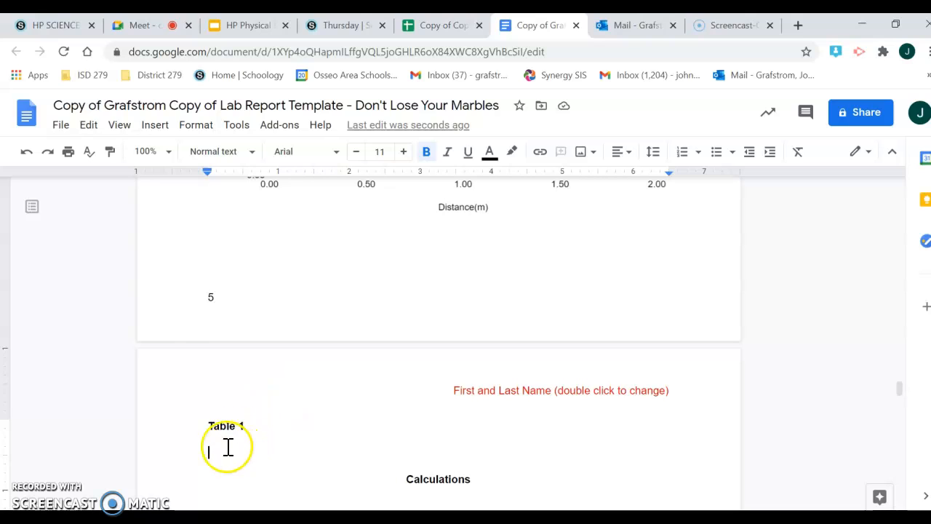
click(88, 125)
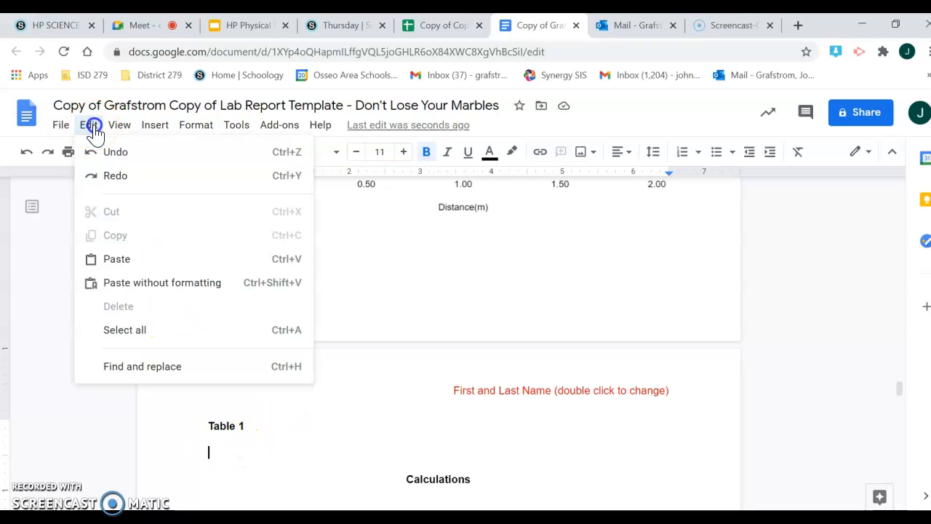
click(125, 262)
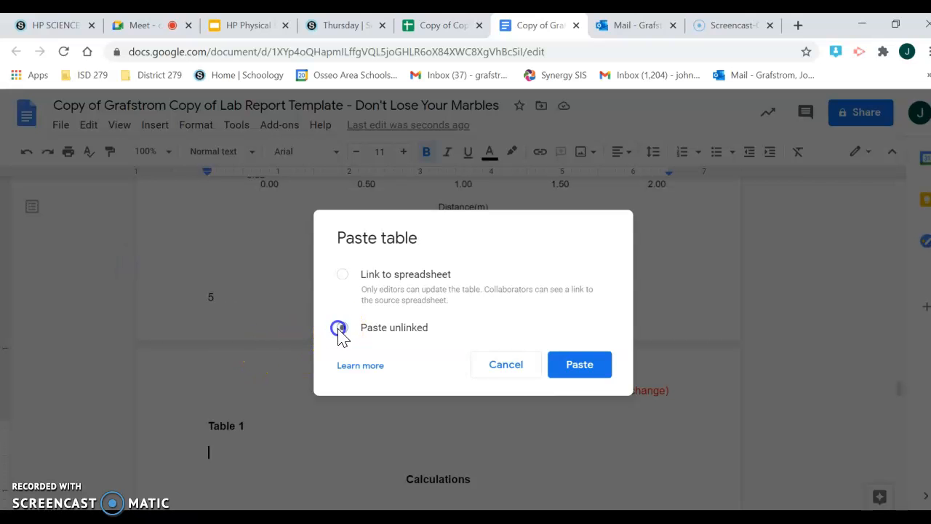
click(582, 369)
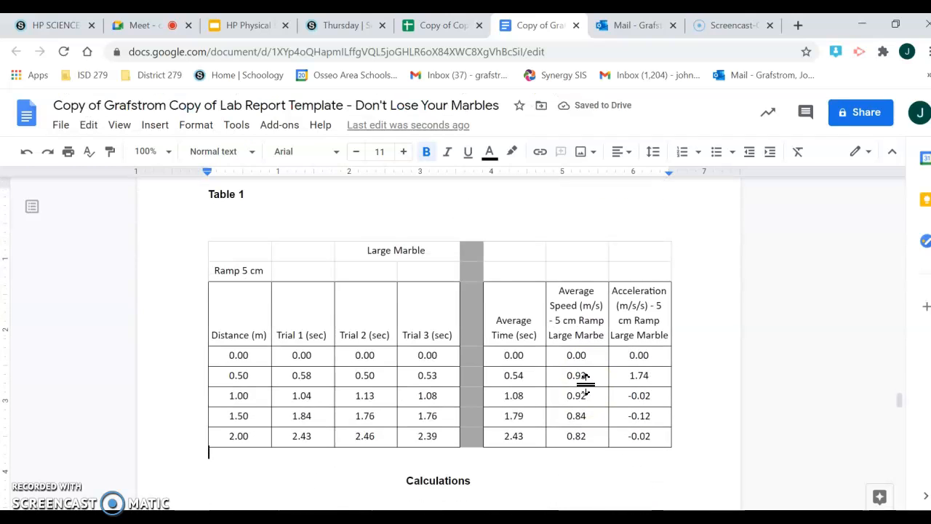
key(Return)
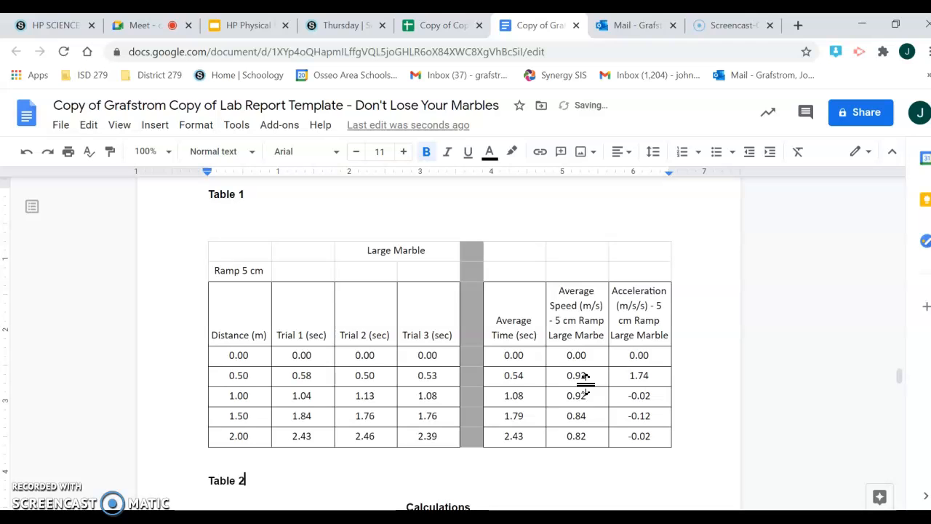
key(Return)
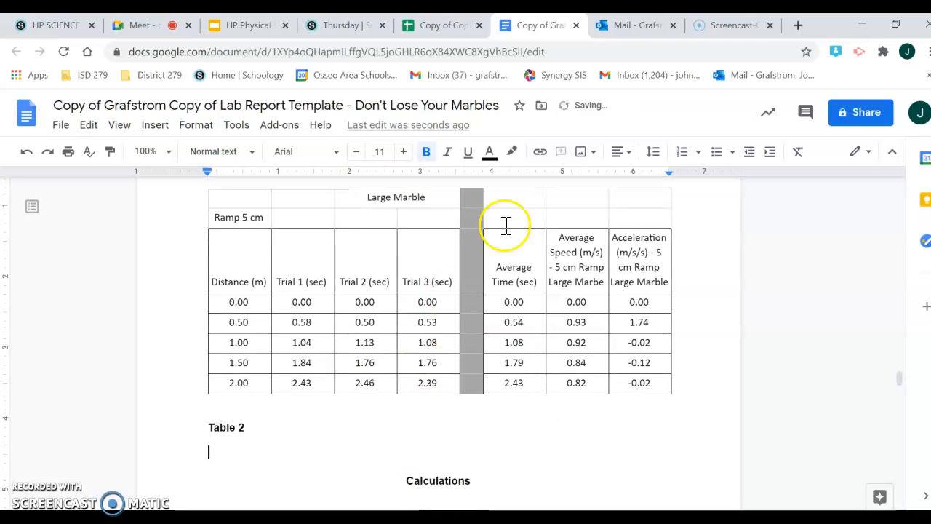
- Switch to the marbles data spreadsheet in Google Sheets and copy the Large Marble, Ramp 10 cm table, cells B12:I19
click(458, 28)
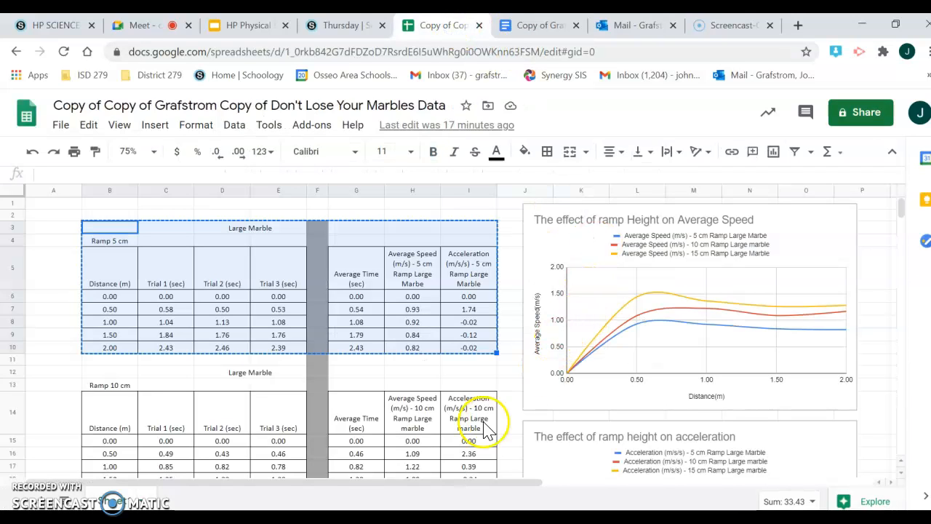
click(495, 371)
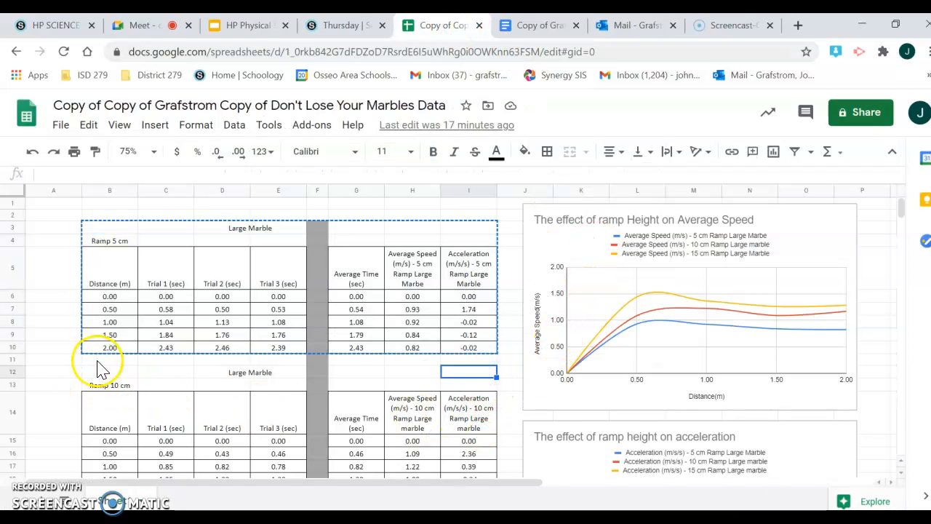
drag(98, 378, 482, 475)
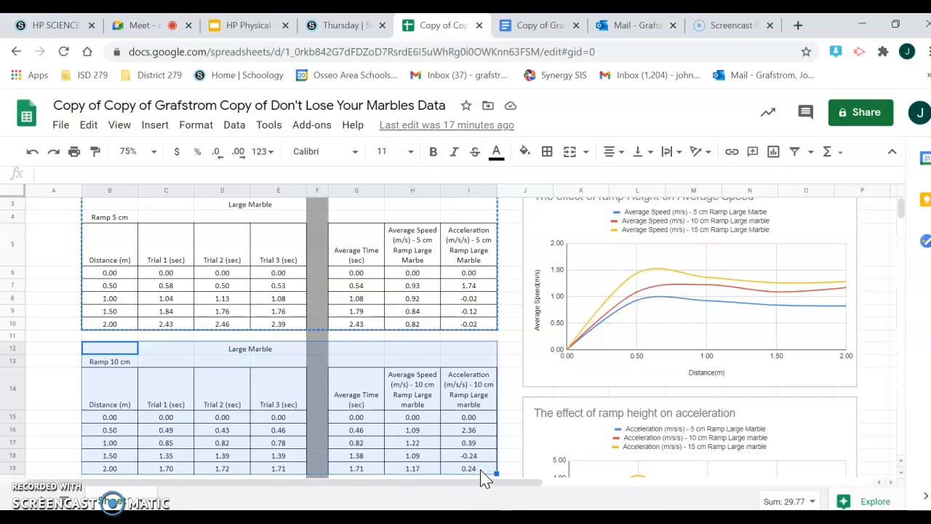
click(90, 123)
mouse_move(142, 282)
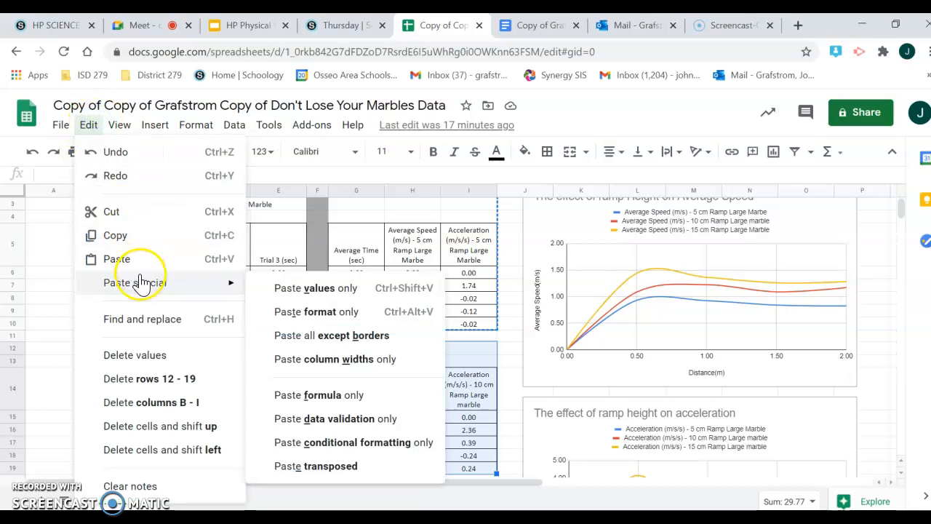
click(114, 235)
- Return to the lab report in Google Docs and paste the 10 cm ramp table unlinked below the Table 2 caption
click(539, 26)
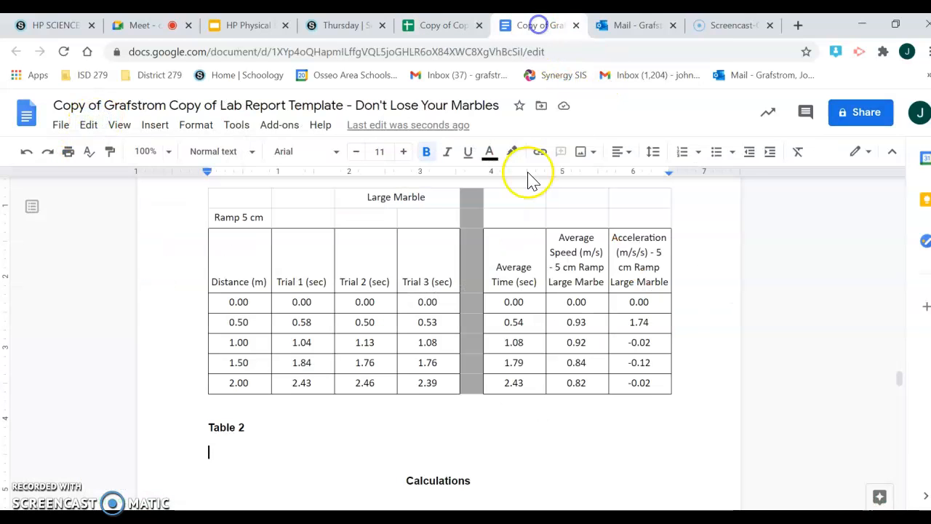
click(89, 125)
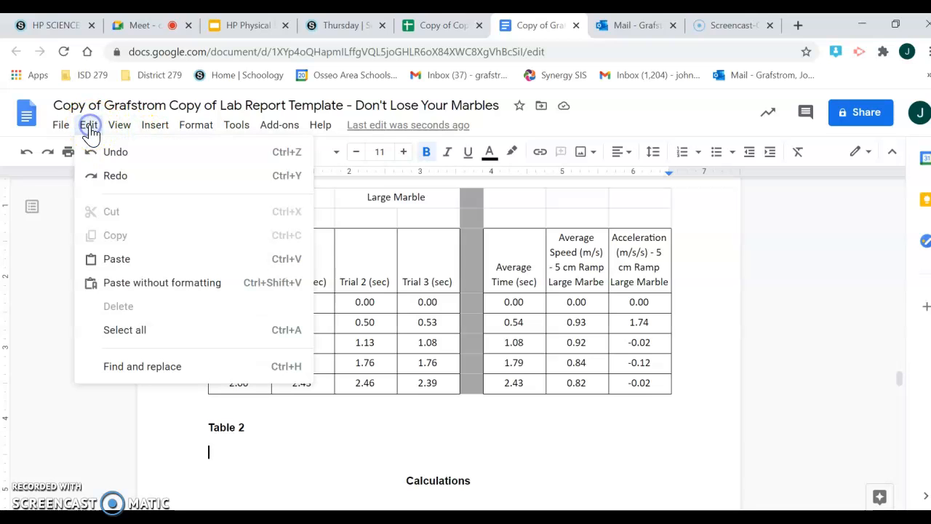
click(134, 263)
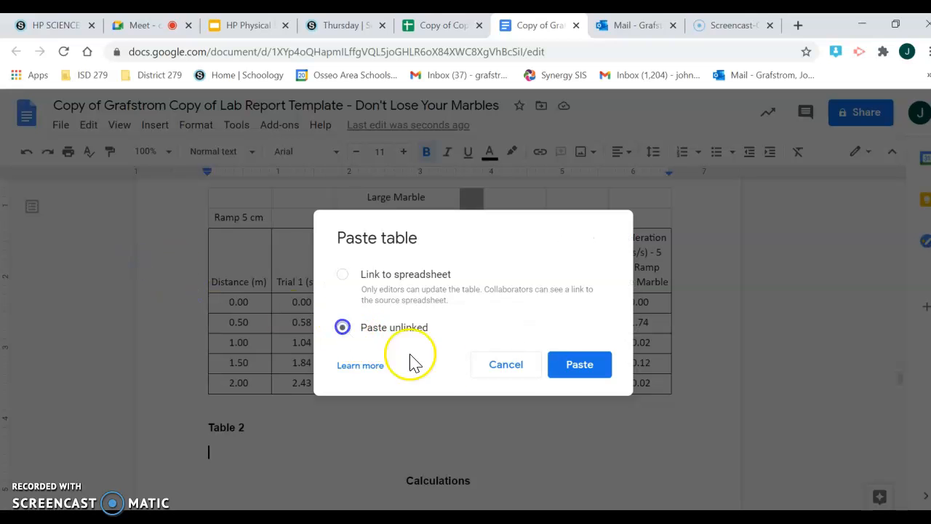
click(588, 372)
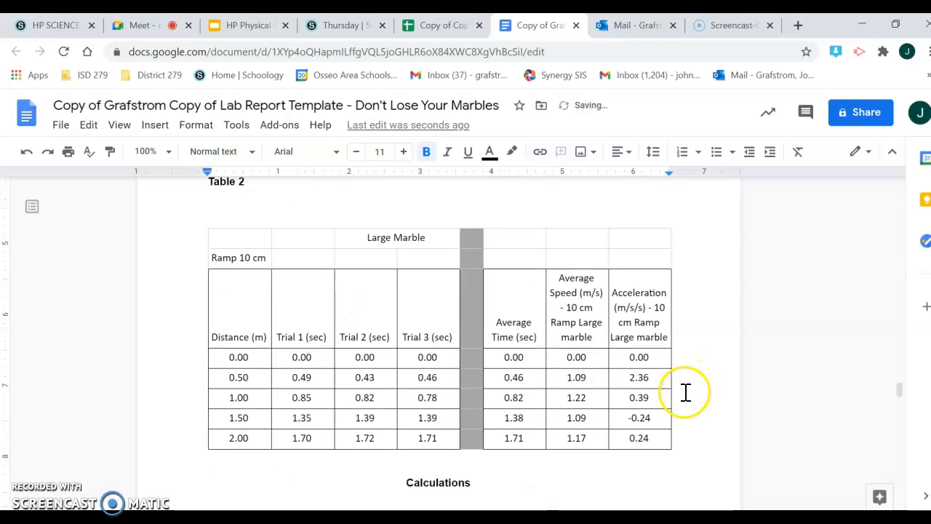
- Review the layout of the figures and both data tables, from Figure 3 down to the Calculations heading
scroll(688, 382, up, 5)
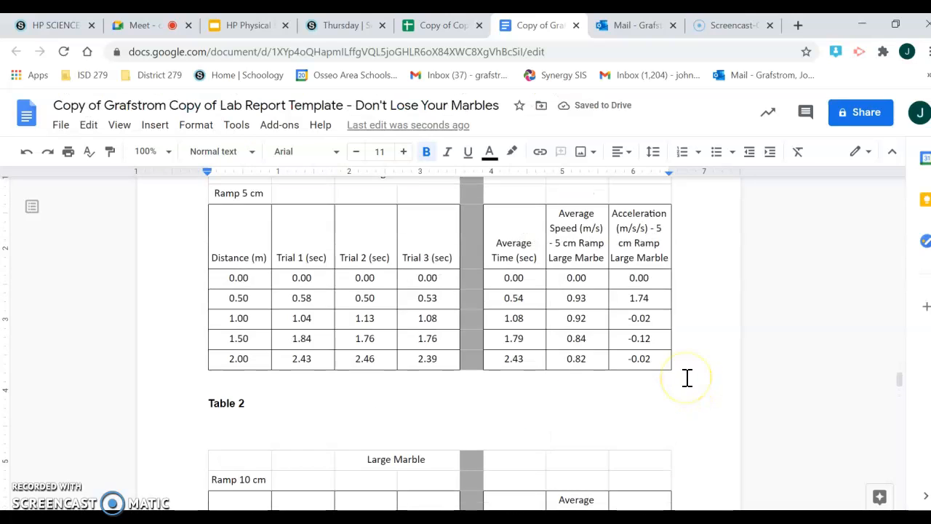
scroll(687, 378, down, 3)
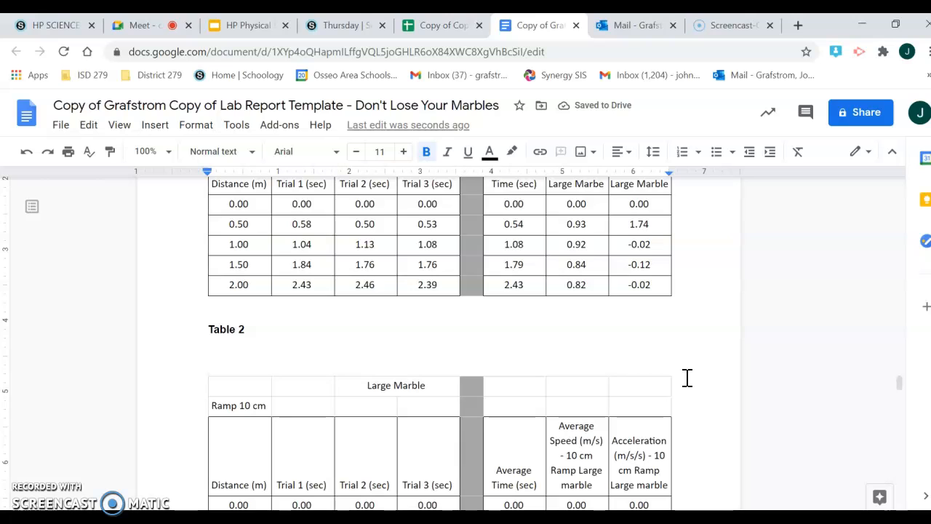
scroll(687, 378, down, 3)
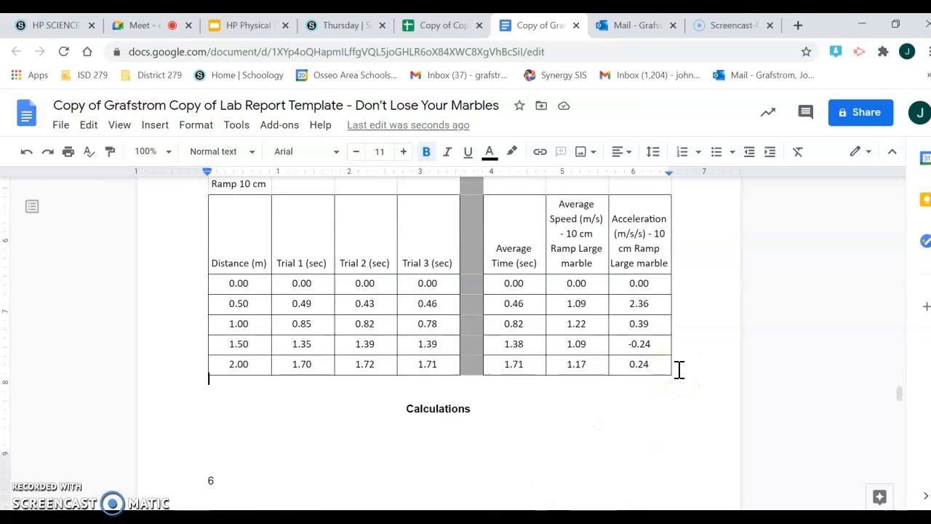
scroll(679, 369, up, 6)
scroll(679, 369, down, 20)
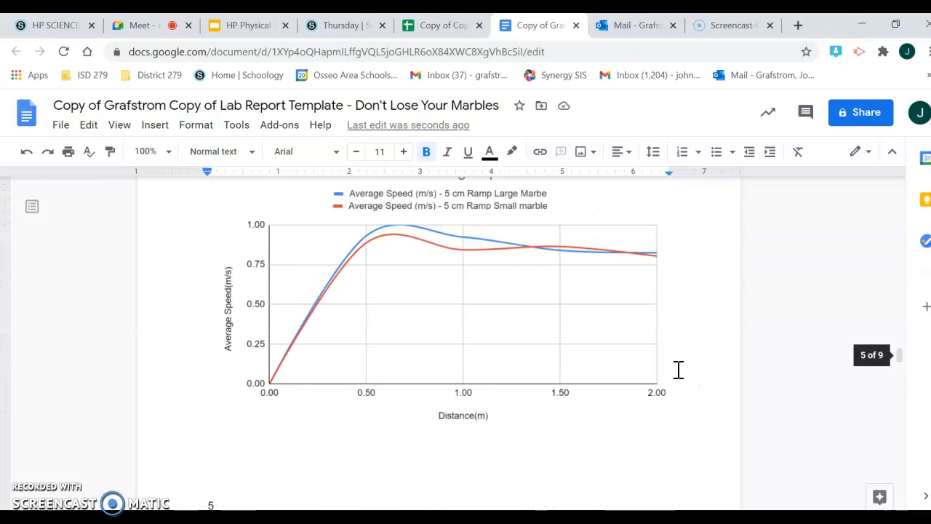
scroll(679, 369, up, 6)
scroll(678, 369, down, 8)
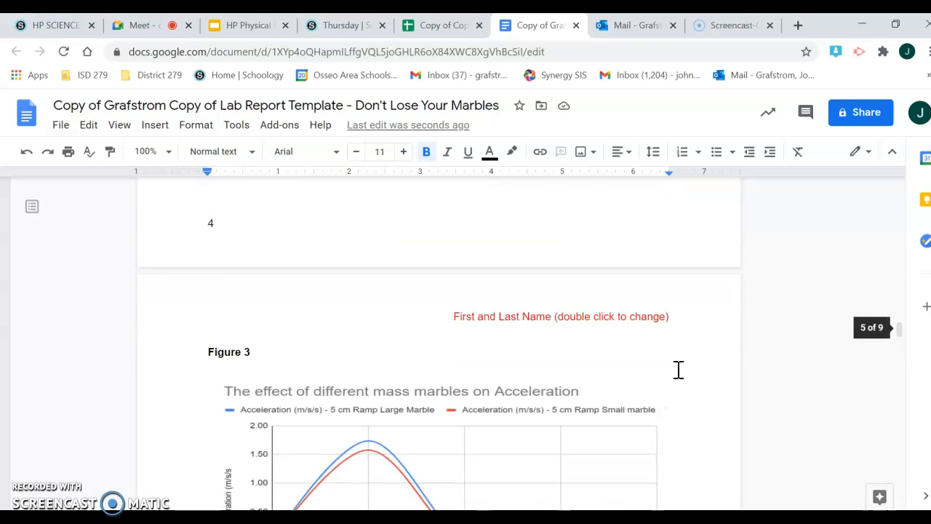
scroll(679, 370, up, 8)
scroll(678, 370, down, 5)
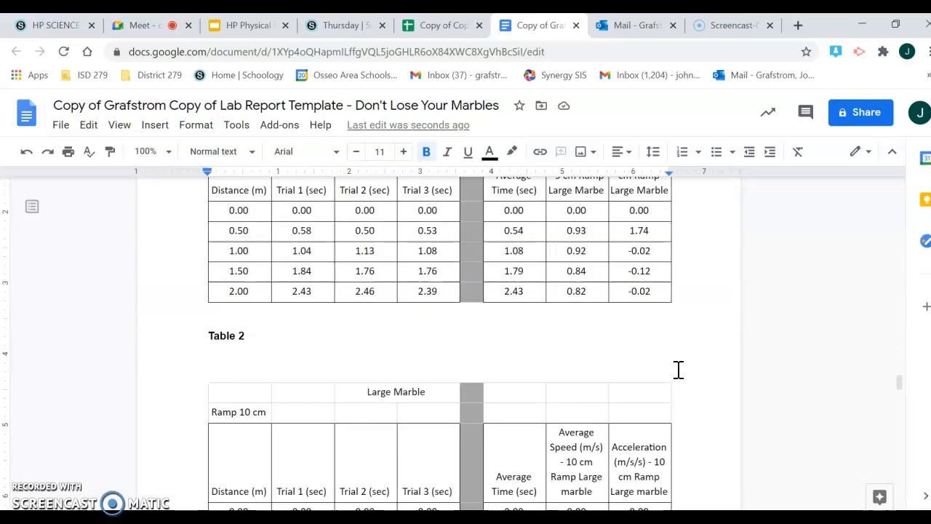
scroll(678, 369, down, 2)
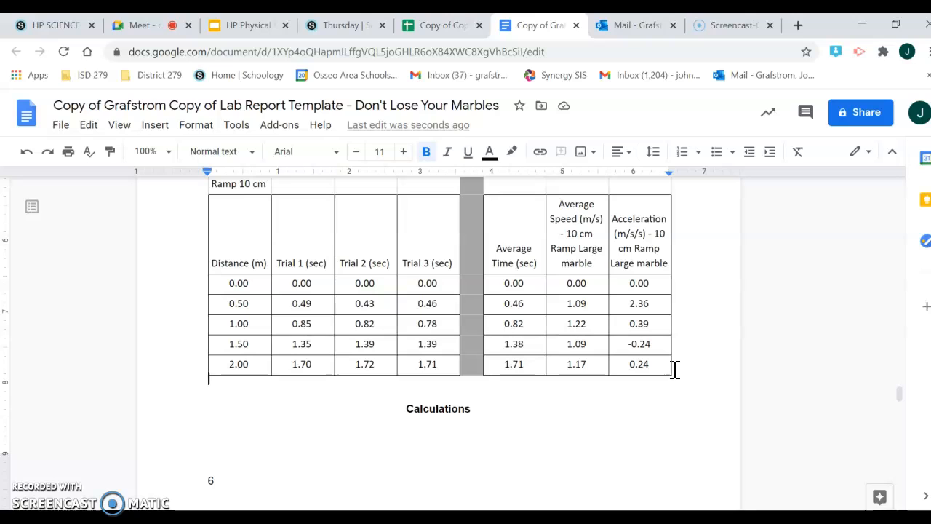
- Look over the Ramp 15 cm table in the Google Sheets marbles data and review the Google Docs lab report from Calculations up to the title page
click(451, 24)
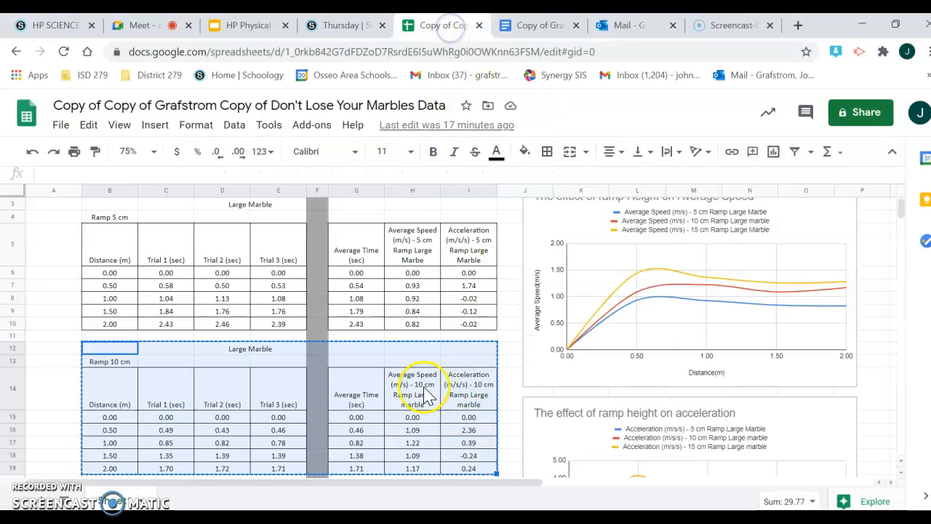
scroll(415, 388, down, 3)
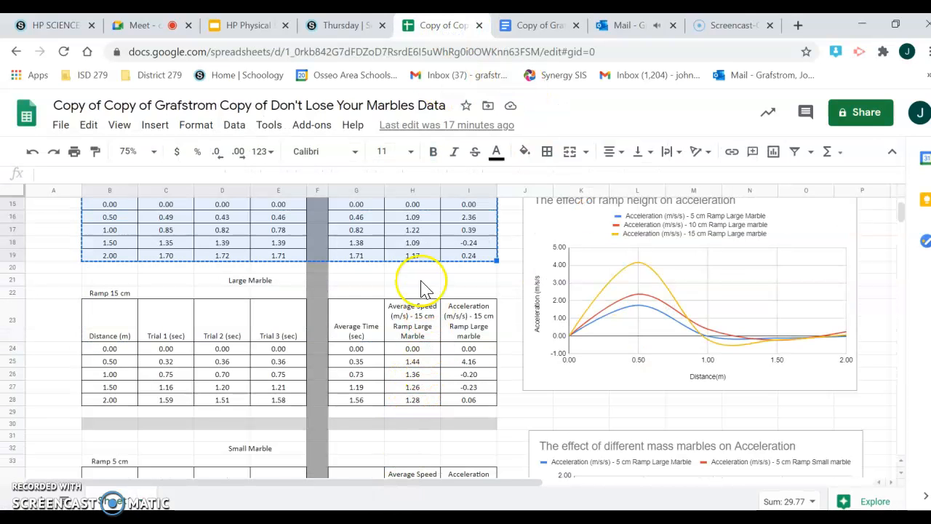
click(525, 26)
scroll(454, 364, up, 15)
scroll(439, 393, down, 4)
scroll(434, 391, up, 8)
scroll(435, 394, up, 1)
scroll(434, 395, down, 8)
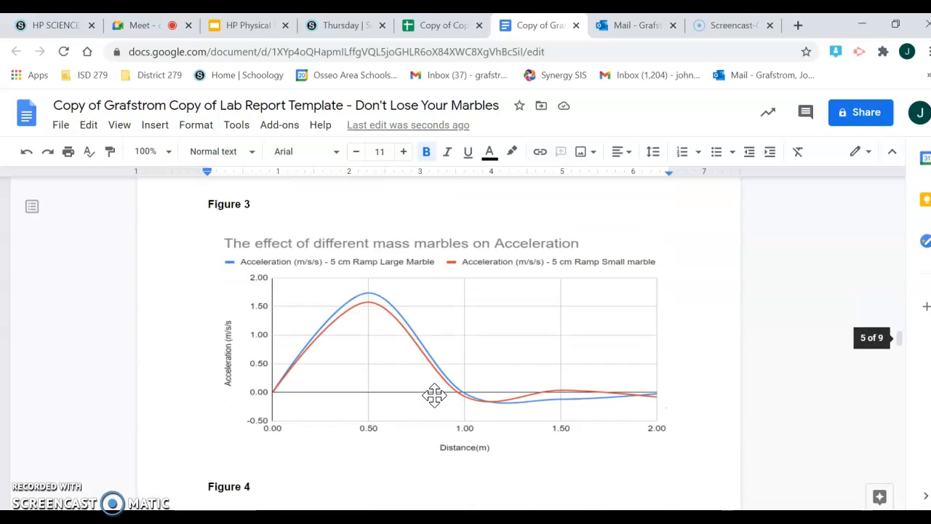
scroll(434, 394, down, 10)
scroll(436, 395, down, 9)
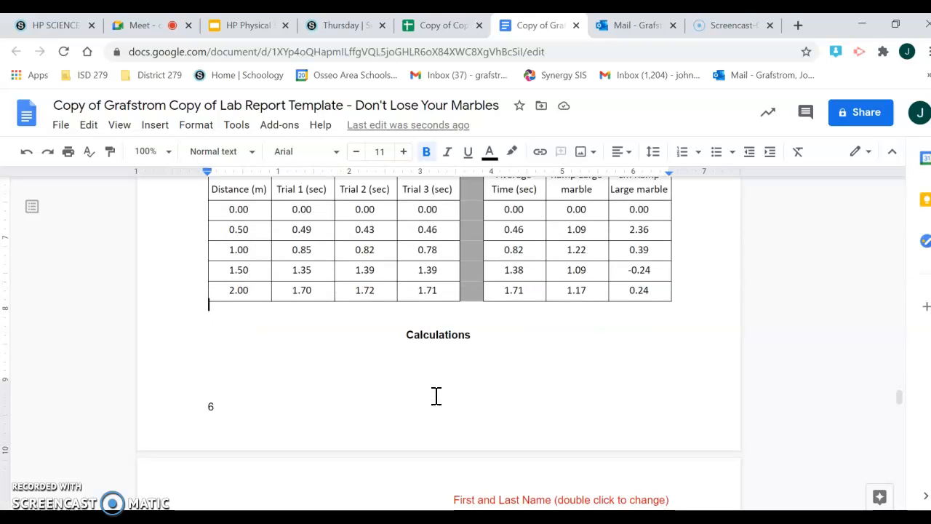
scroll(437, 395, up, 20)
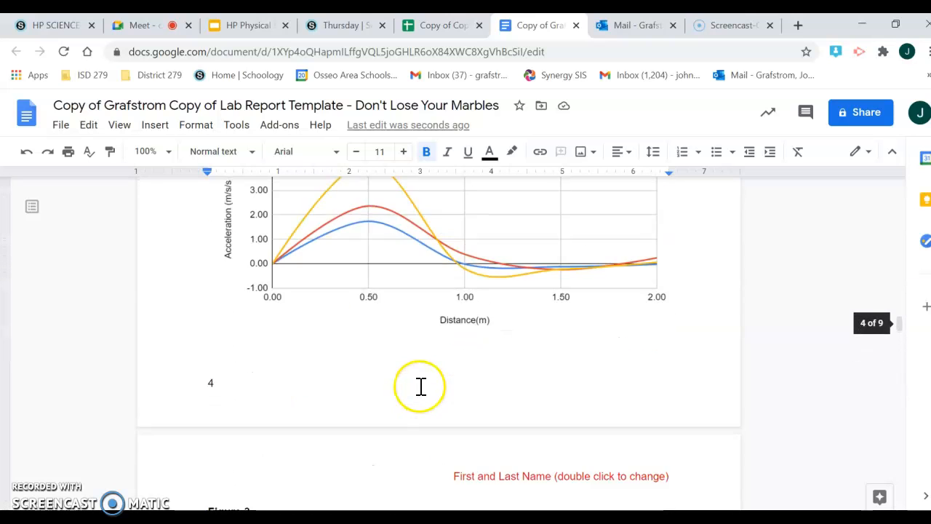
scroll(418, 382, up, 20)
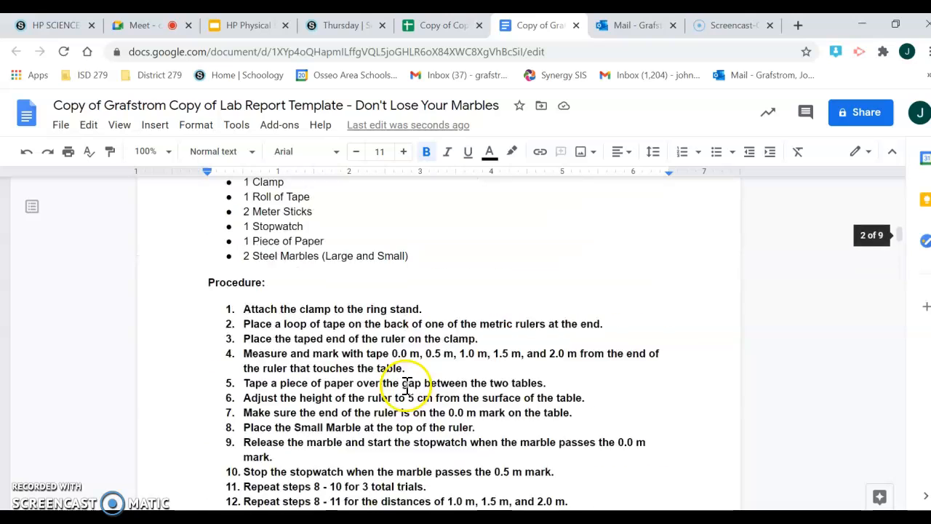
scroll(405, 385, up, 10)
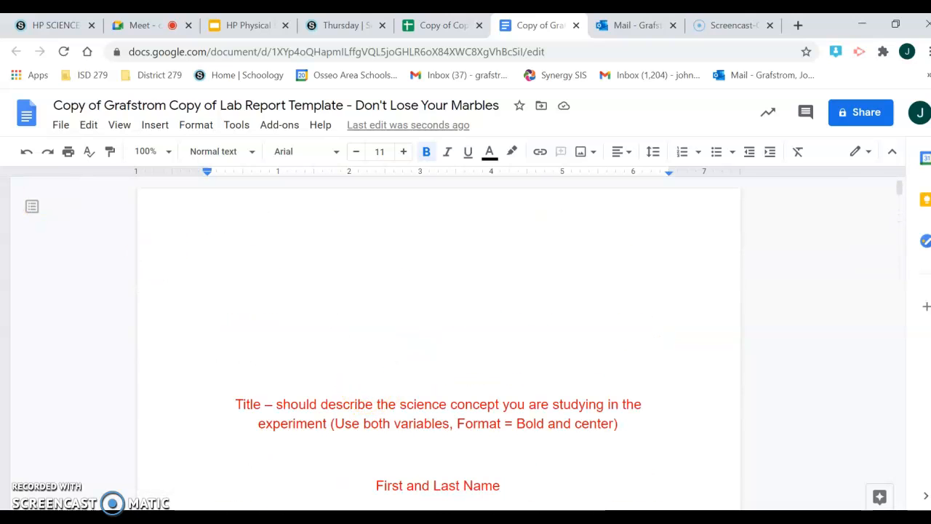
- Undo the last two edits in the lab report, the pasted 10 cm ramp table and the line break after the Table 2 caption
click(90, 127)
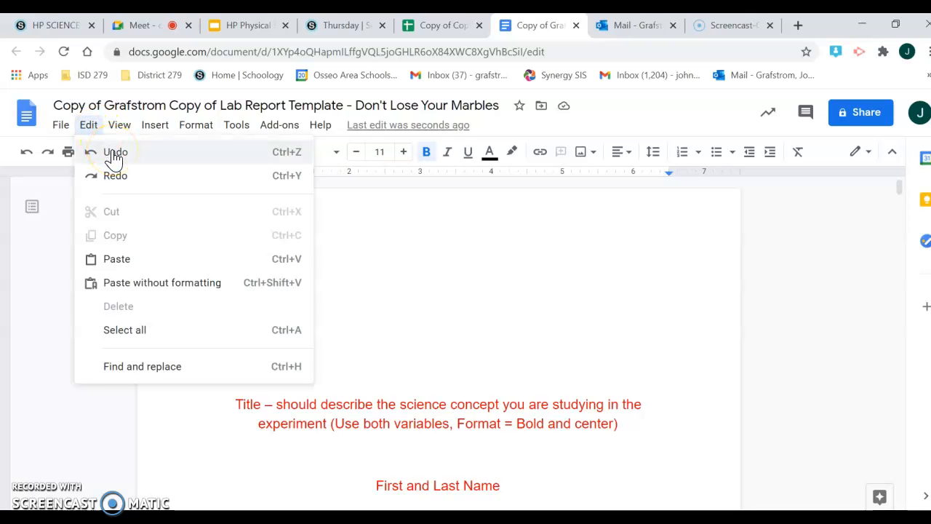
click(114, 155)
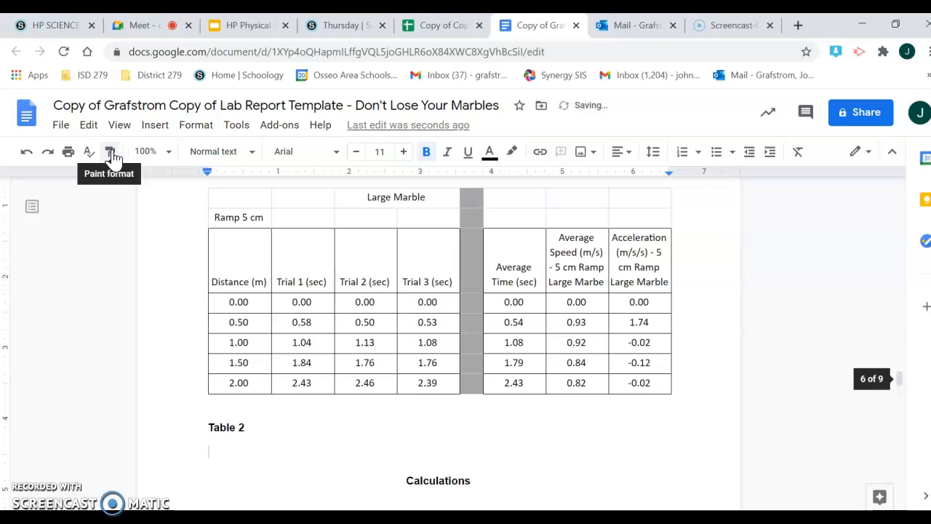
click(88, 124)
click(119, 156)
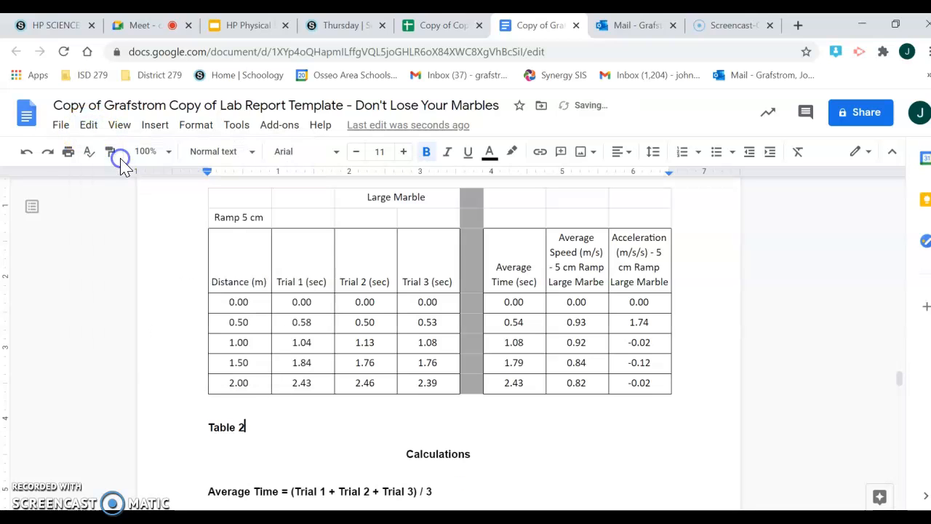
- Check the 12/3/20 agenda slide in Google Slides and return to the Google Sheets marbles data to view the large marble tables and graphs
click(149, 27)
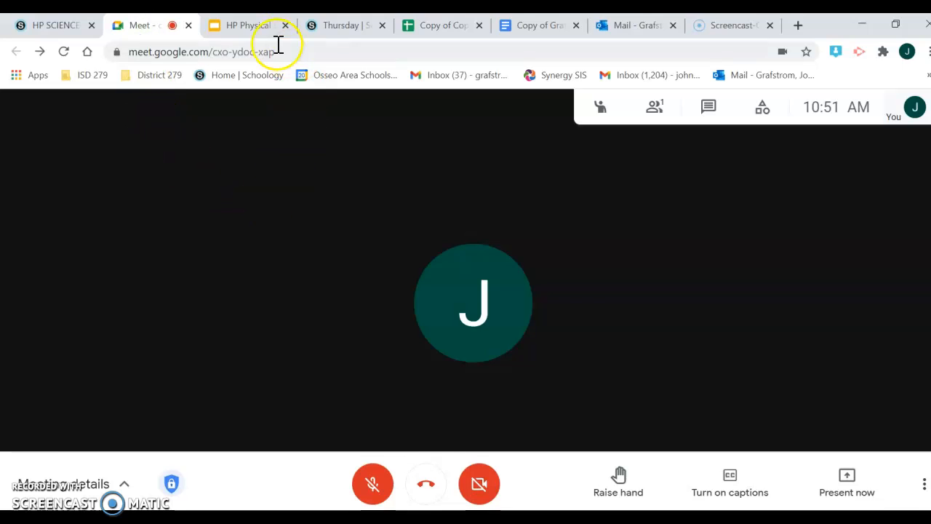
click(247, 26)
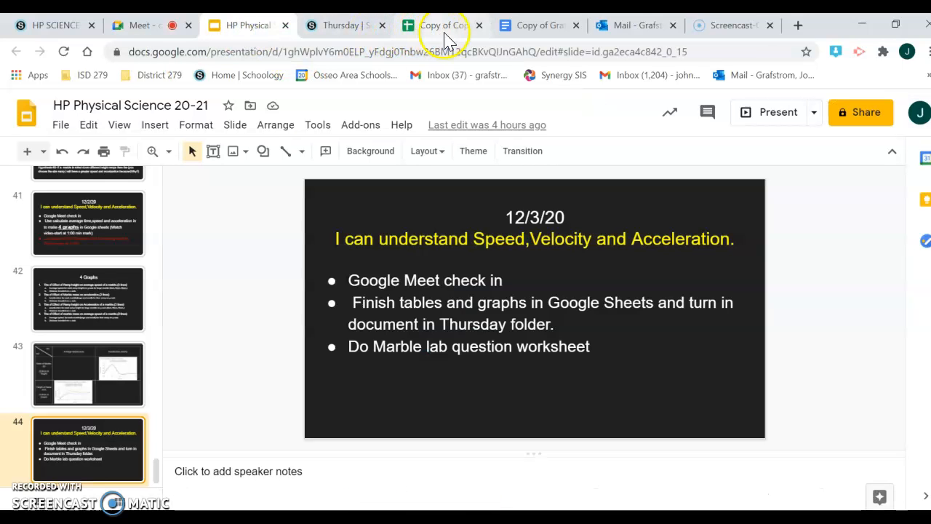
click(525, 25)
click(451, 26)
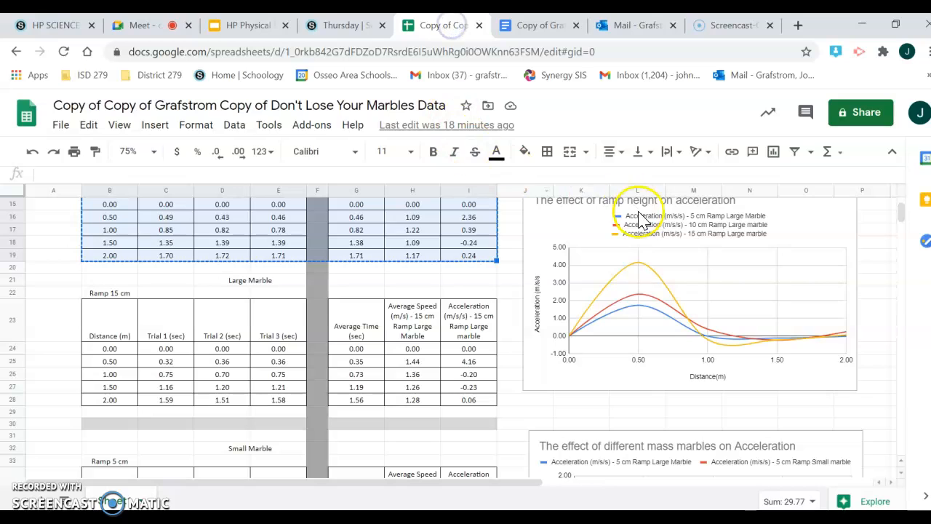
scroll(586, 296, up, 3)
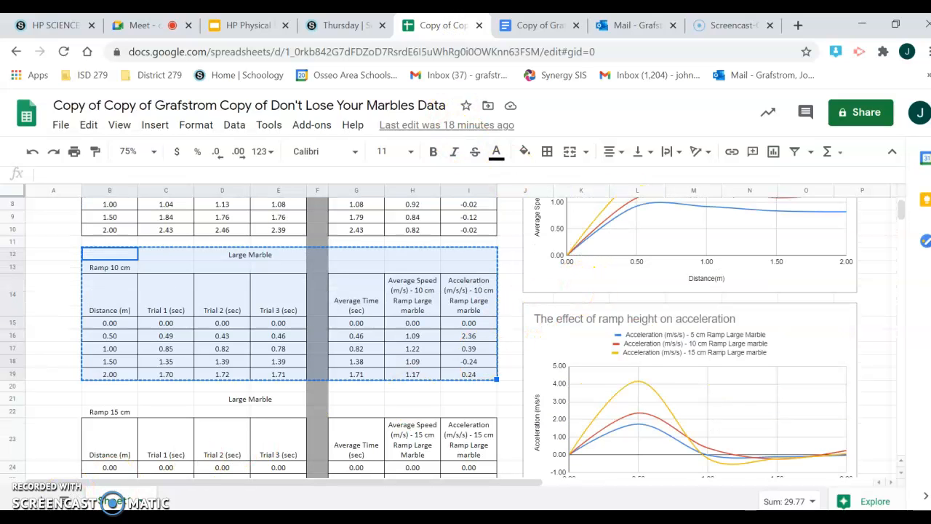